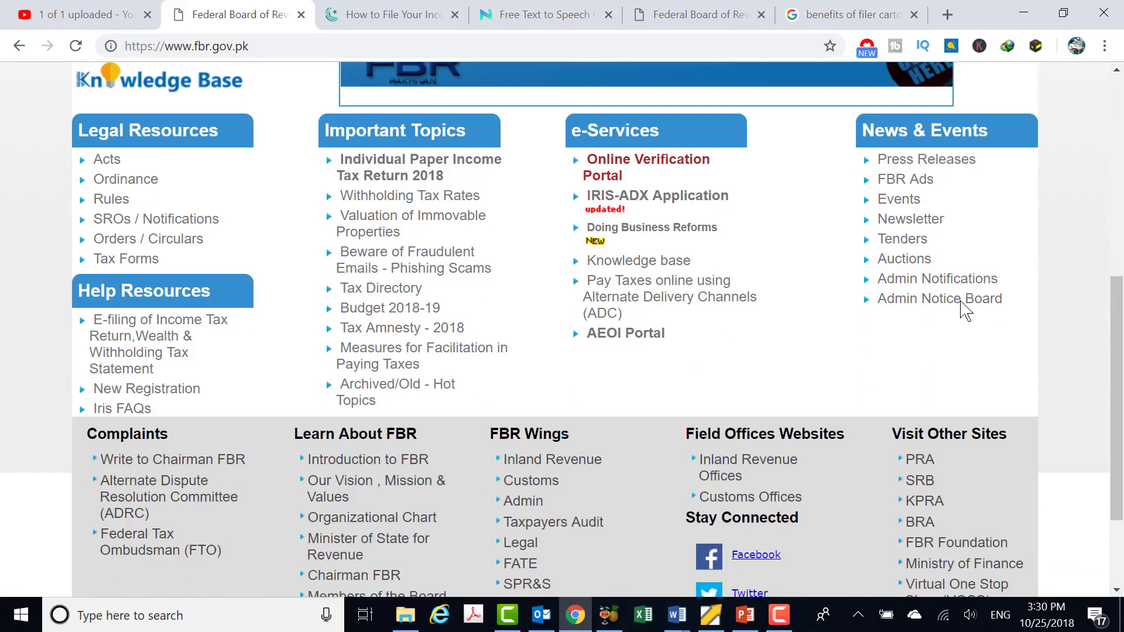
Open the Taxpayer Registration information page and scroll through it
{"action": "scroll", "coordinate": [961, 301], "scroll_direction": "up", "scroll_amount": 6}
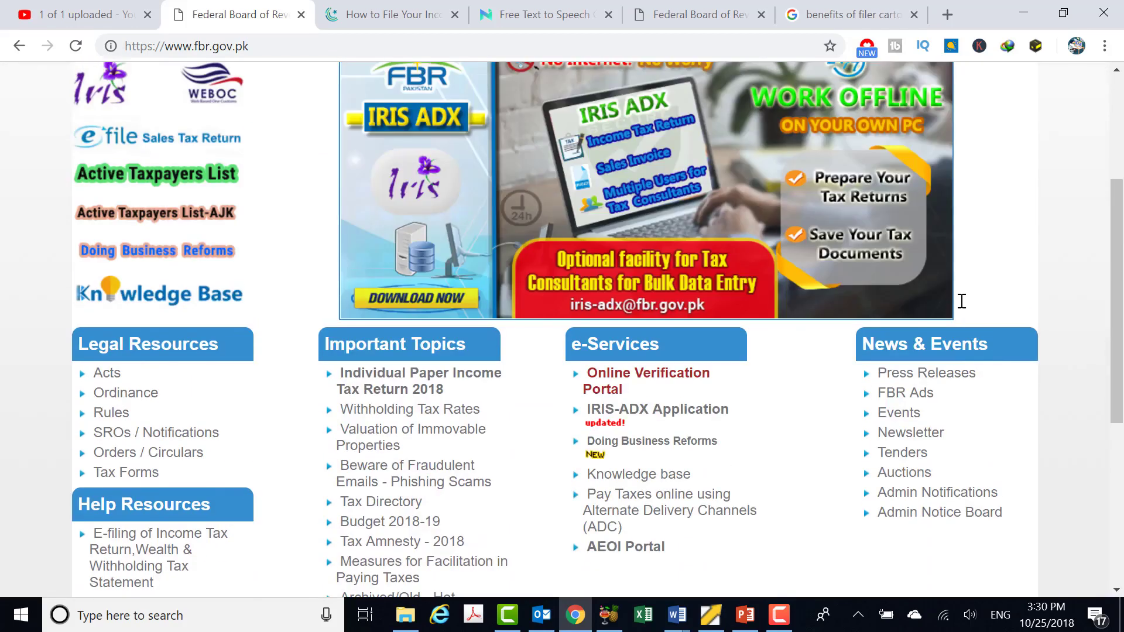
{"action": "scroll", "coordinate": [963, 304], "scroll_direction": "up", "scroll_amount": 2}
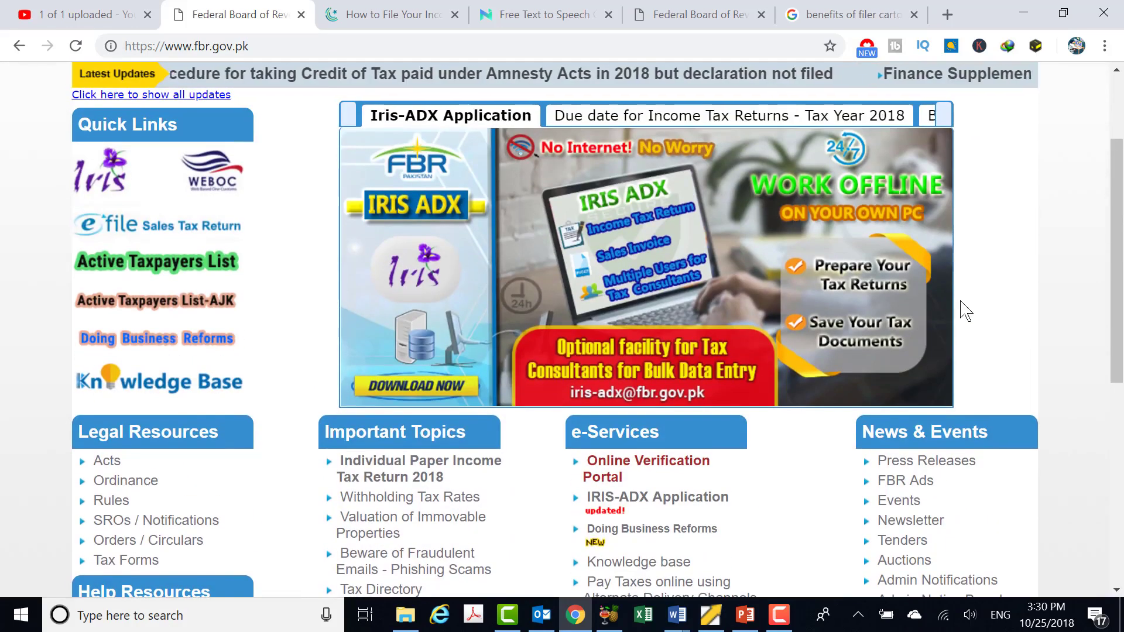
{"action": "scroll", "coordinate": [917, 278], "scroll_direction": "up", "scroll_amount": 3}
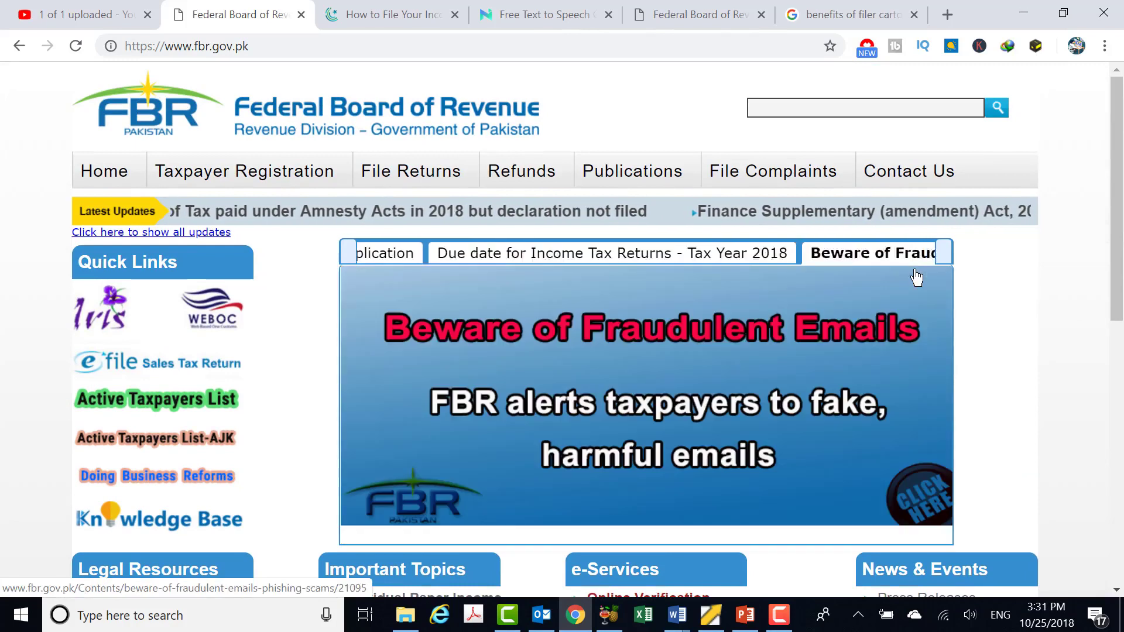
{"action": "left_click", "coordinate": [293, 179]}
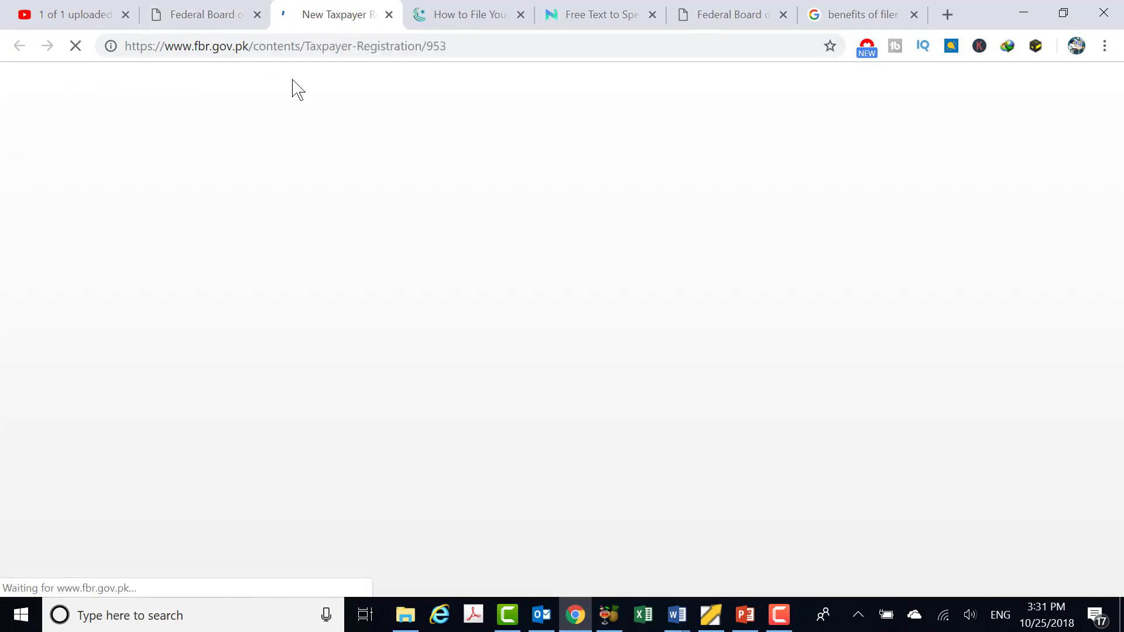
{"action": "scroll", "coordinate": [414, 223], "scroll_direction": "down", "scroll_amount": 1}
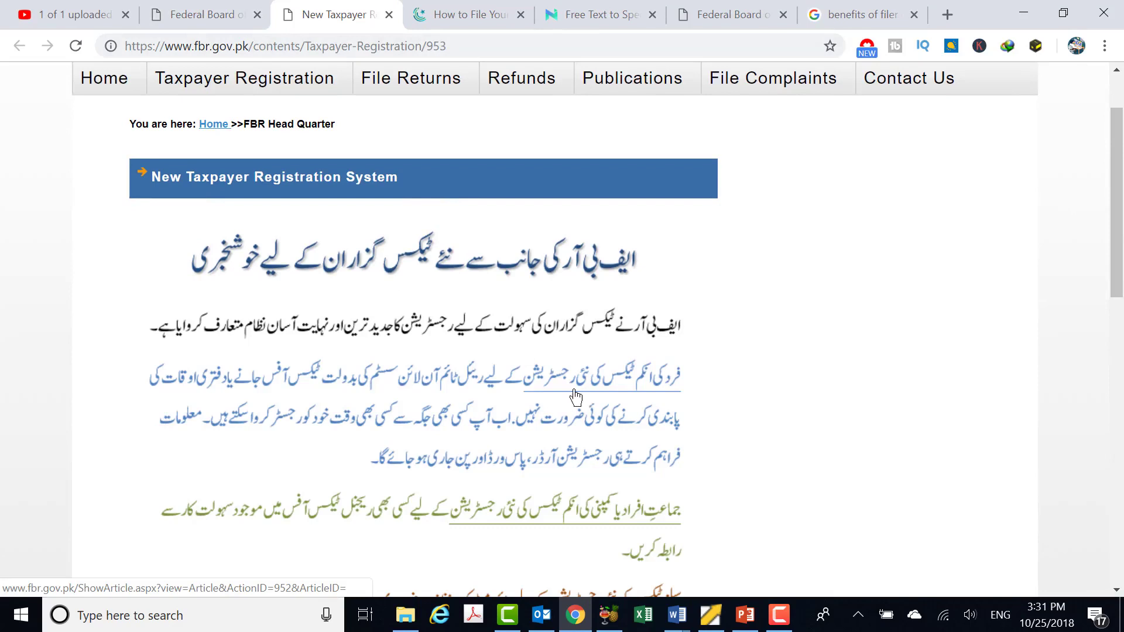
{"action": "scroll", "coordinate": [294, 398], "scroll_direction": "down", "scroll_amount": 2}
{"action": "scroll", "coordinate": [294, 398], "scroll_direction": "down", "scroll_amount": 1}
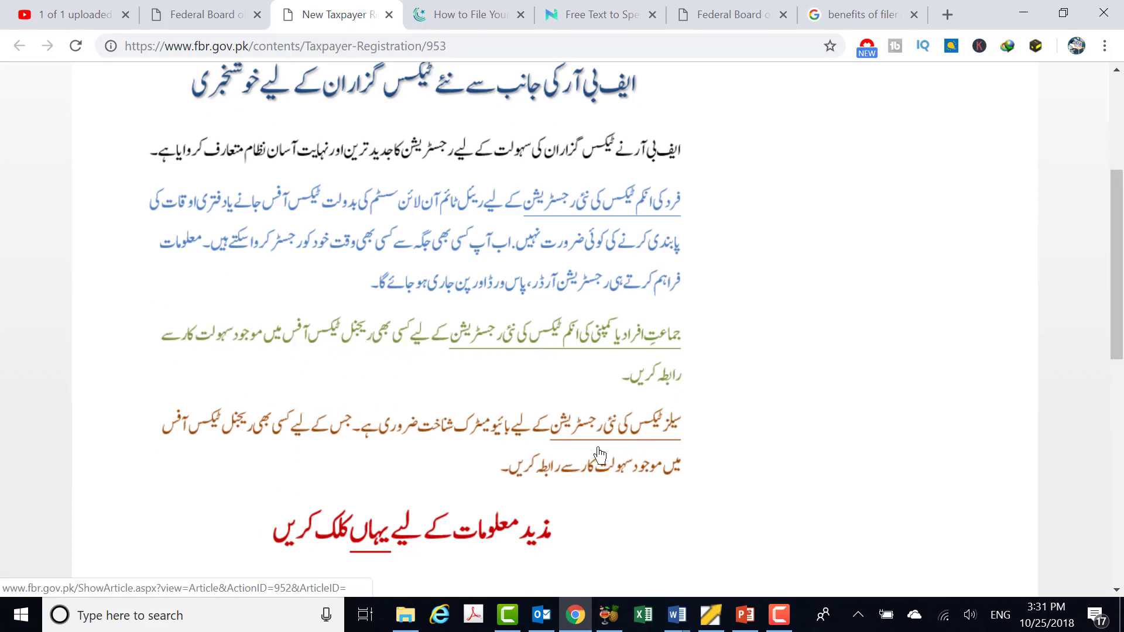
Back on the FBR home page, open the Iris login page from the due-date banner
{"action": "left_click", "coordinate": [228, 24]}
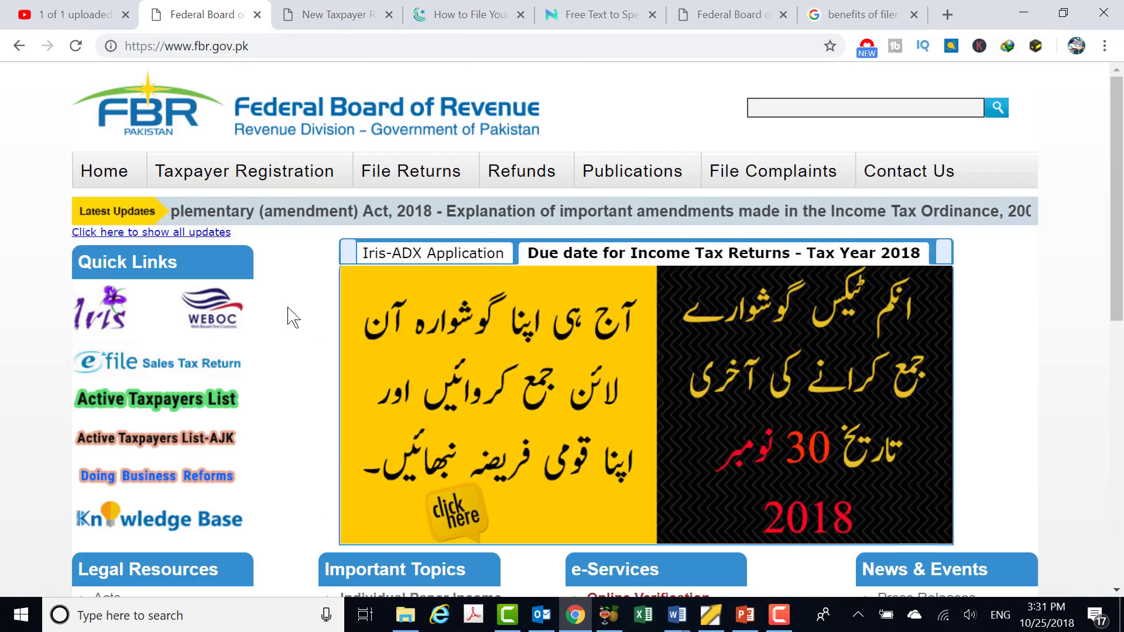
{"action": "scroll", "coordinate": [203, 336], "scroll_direction": "down", "scroll_amount": 3}
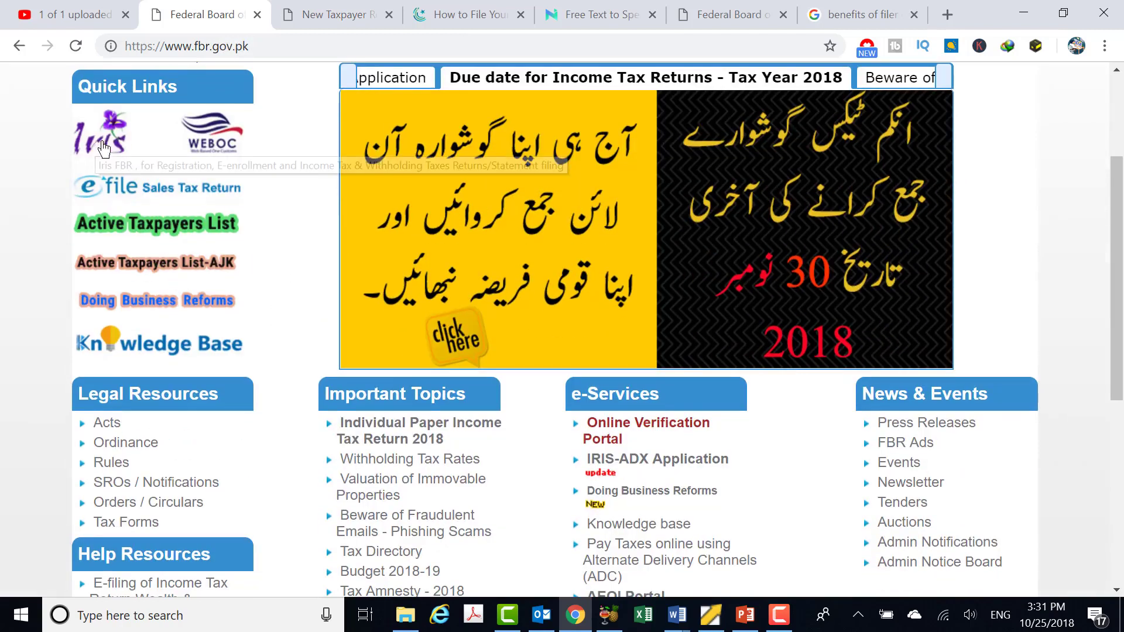
{"action": "scroll", "coordinate": [645, 334], "scroll_direction": "down", "scroll_amount": 5}
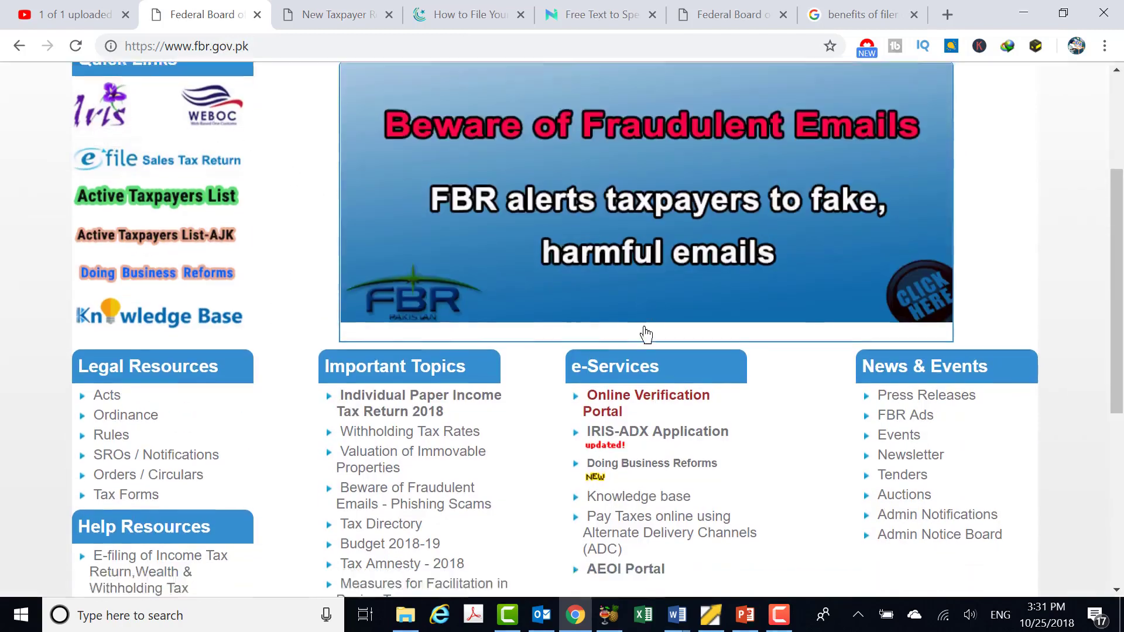
{"action": "scroll", "coordinate": [648, 333], "scroll_direction": "up", "scroll_amount": 7}
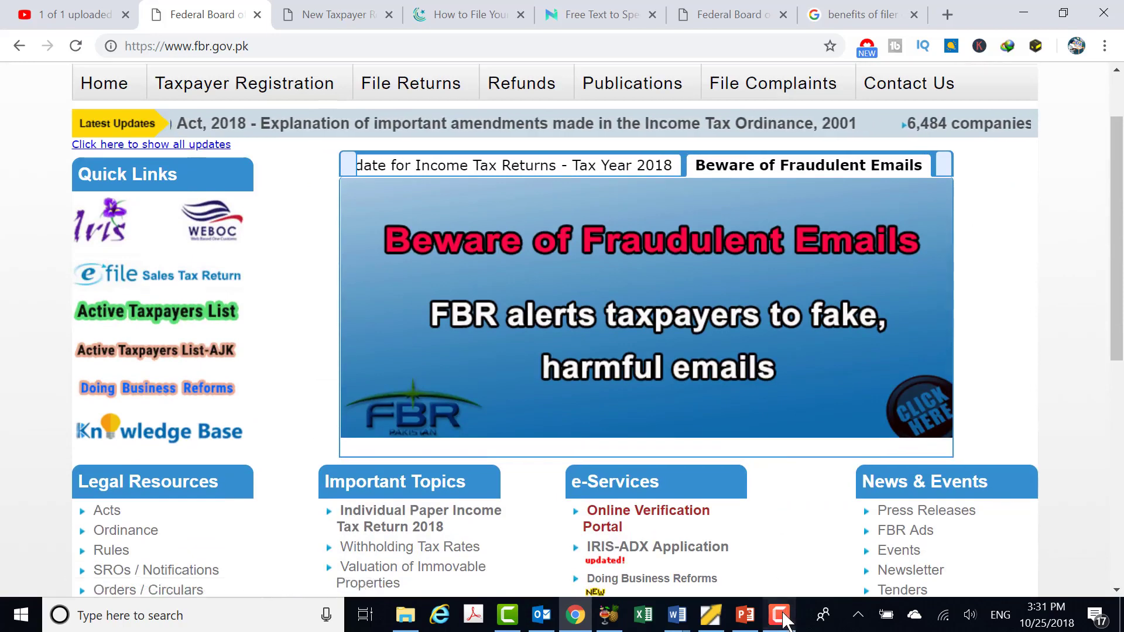
{"action": "left_click", "coordinate": [781, 616]}
{"action": "left_click", "coordinate": [781, 616]}
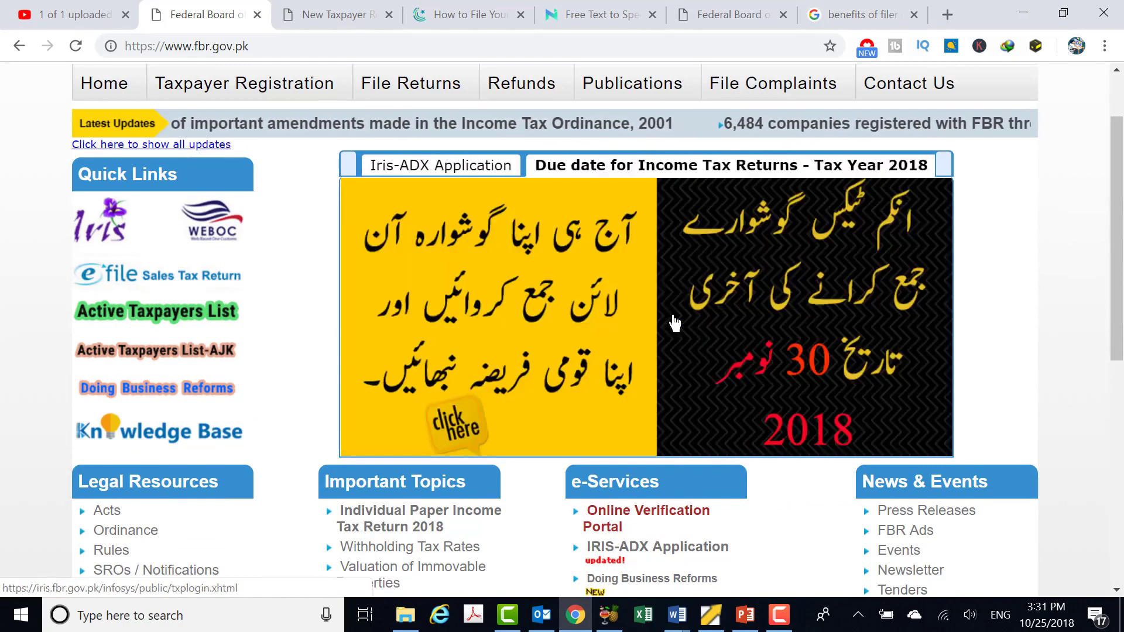
{"action": "left_click", "coordinate": [673, 323]}
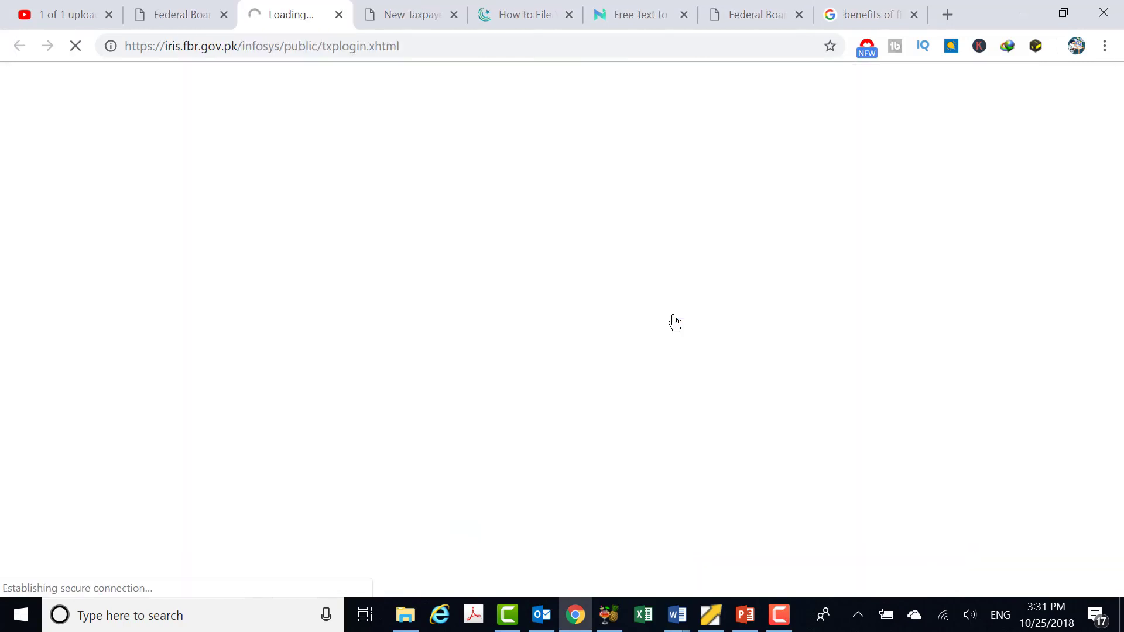
Open the Active Taxpayers List and Doing Business Reforms pages from the home page
{"action": "left_click", "coordinate": [171, 12]}
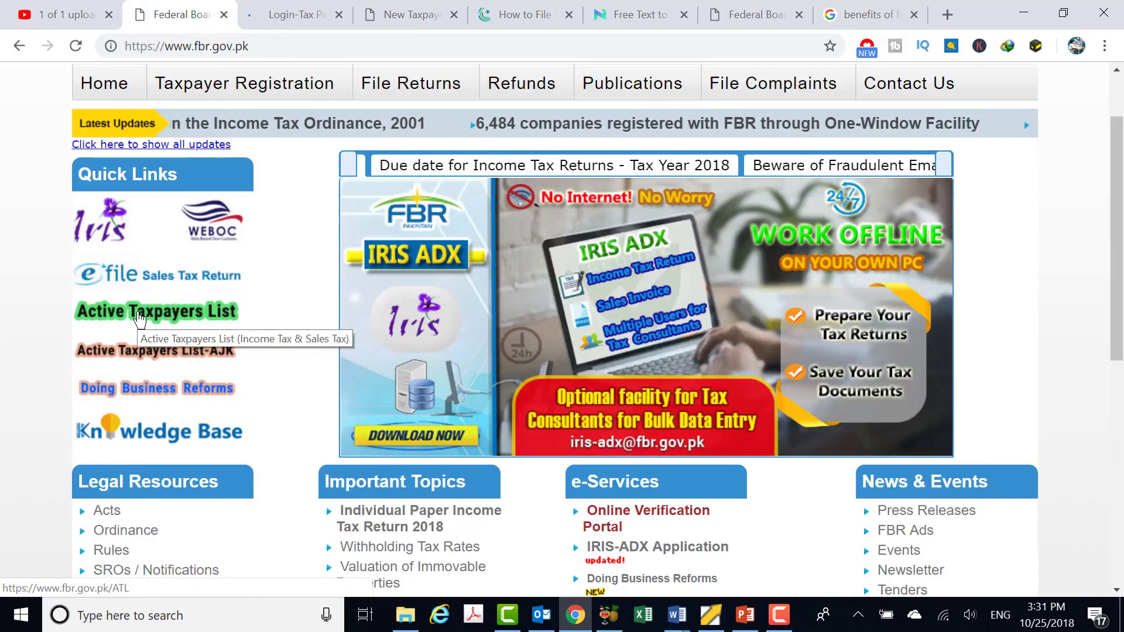
{"action": "left_click", "coordinate": [138, 319]}
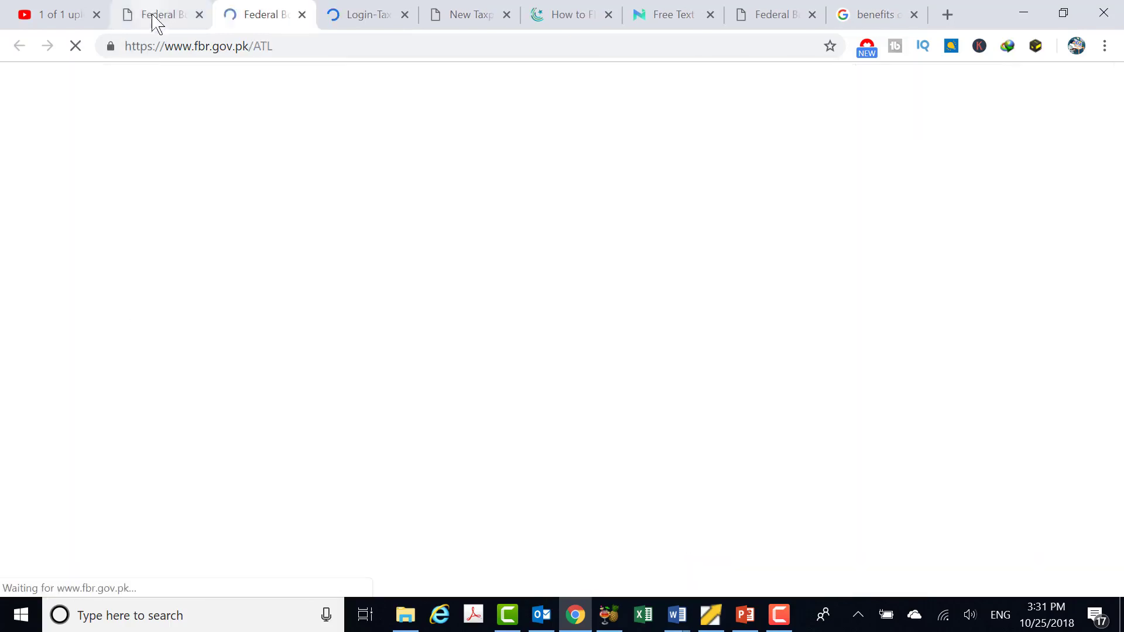
{"action": "left_click", "coordinate": [153, 21]}
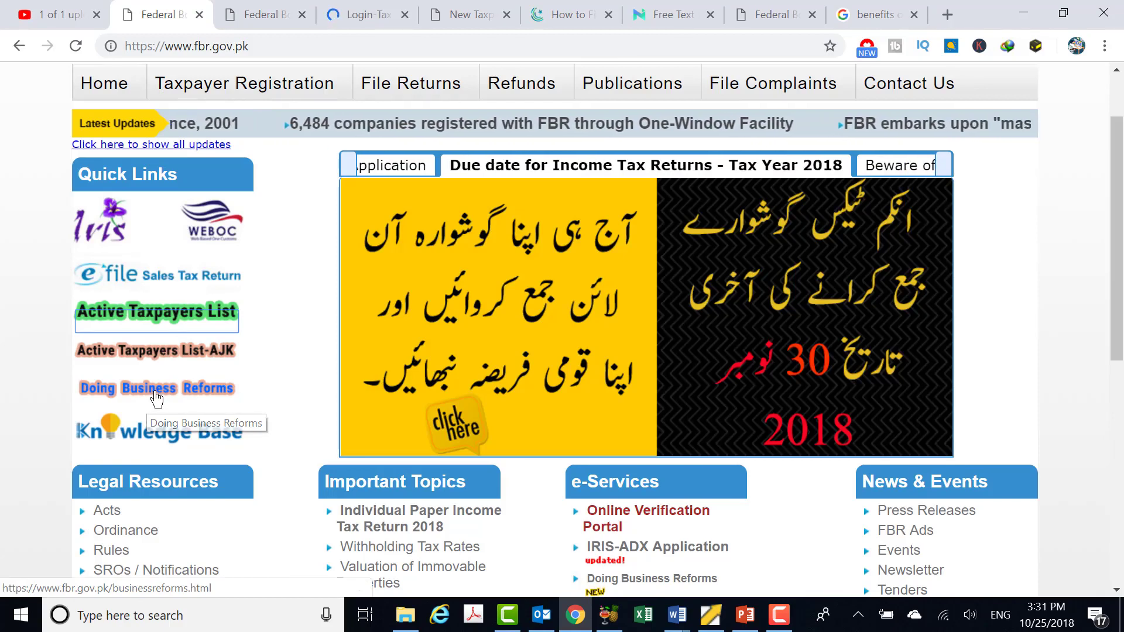
{"action": "left_click", "coordinate": [154, 400]}
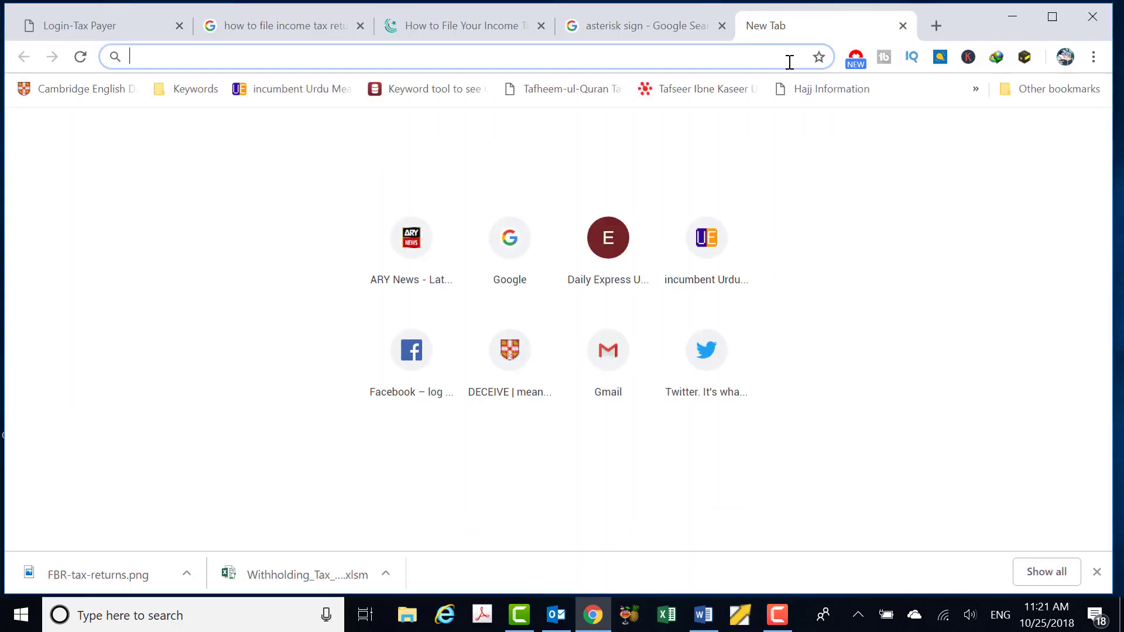
Load fbr.gov.pk in a new tab and go to its Iris taxpayer login page
{"action": "type", "text": "frb"}
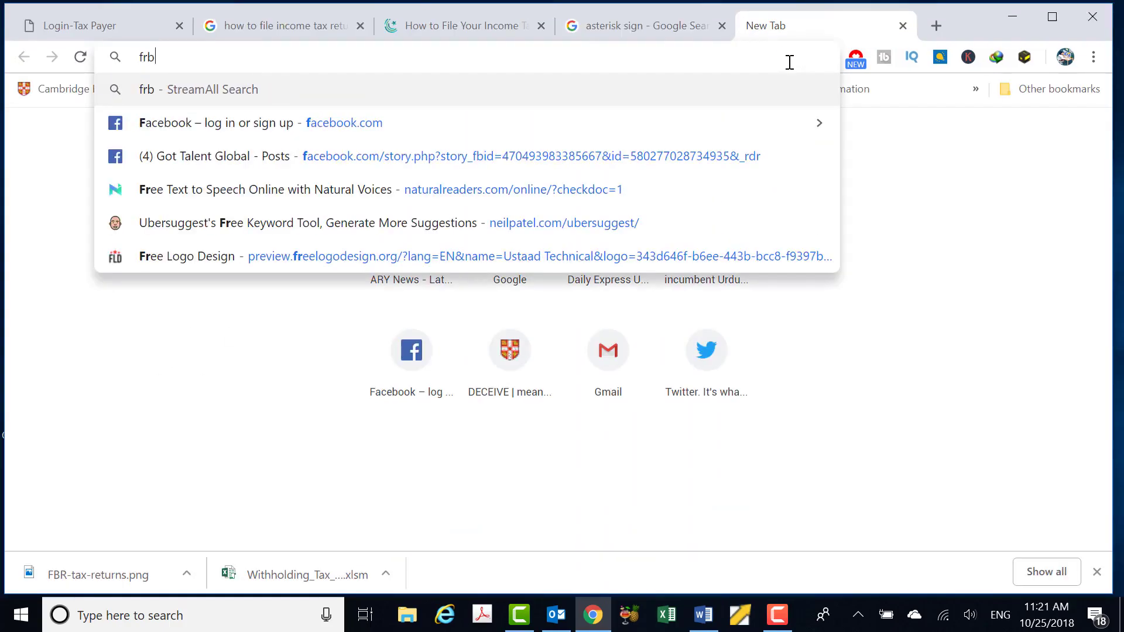
{"action": "key", "text": "BackSpace"}
{"action": "key", "text": "BackSpace"}
{"action": "type", "text": "br"}
{"action": "key", "text": "Return"}
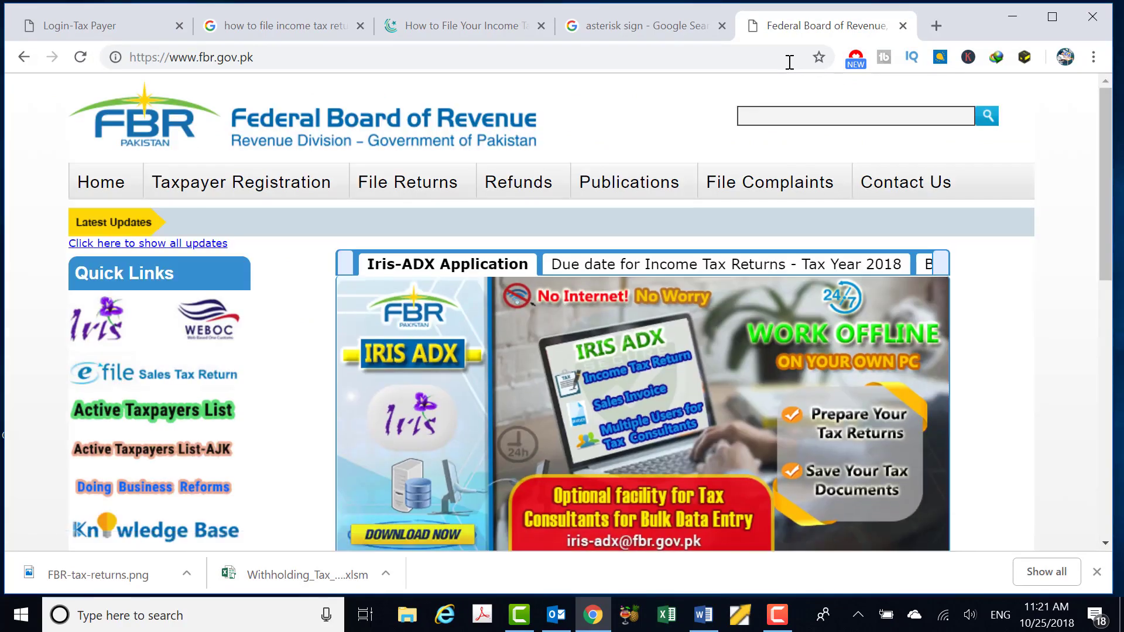
{"action": "left_click", "coordinate": [228, 57]}
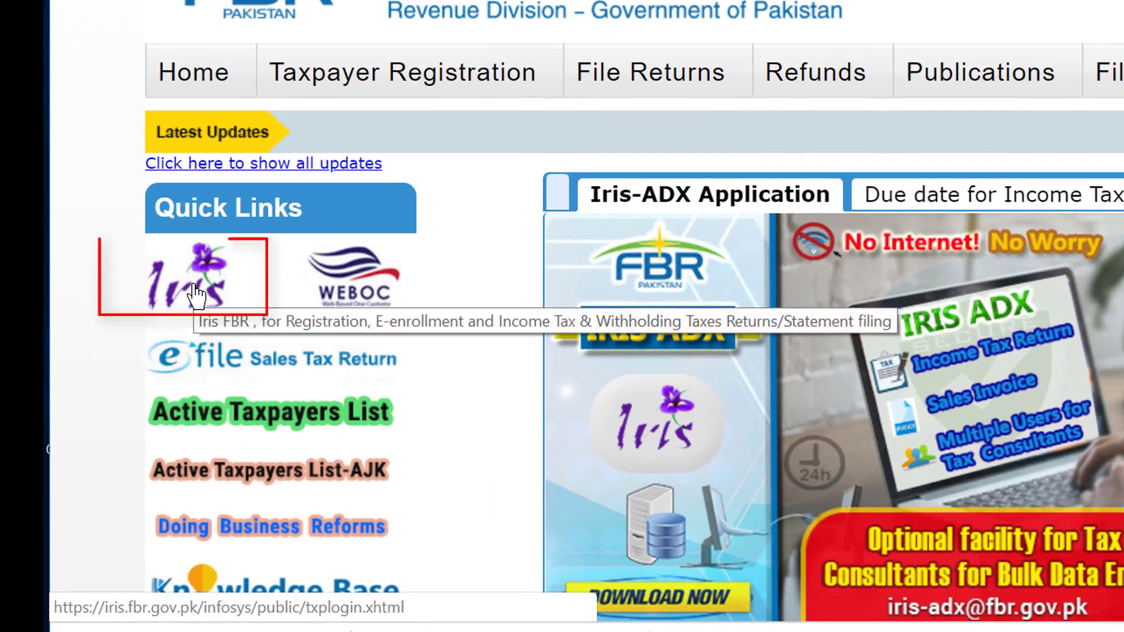
{"action": "left_click", "coordinate": [196, 296]}
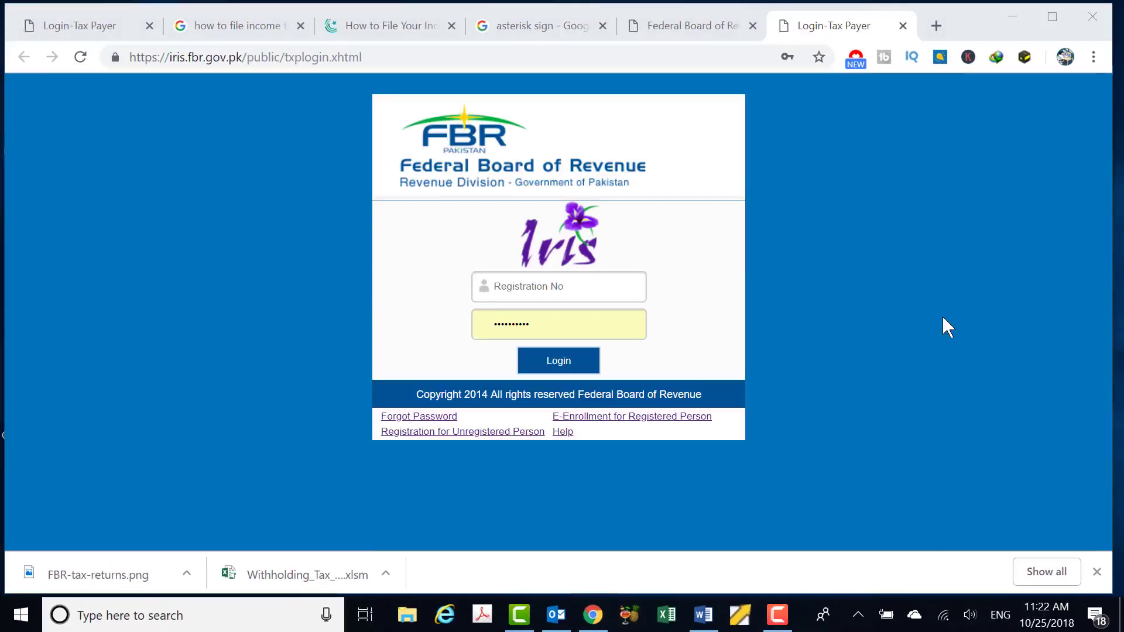
{"action": "left_click", "coordinate": [935, 307]}
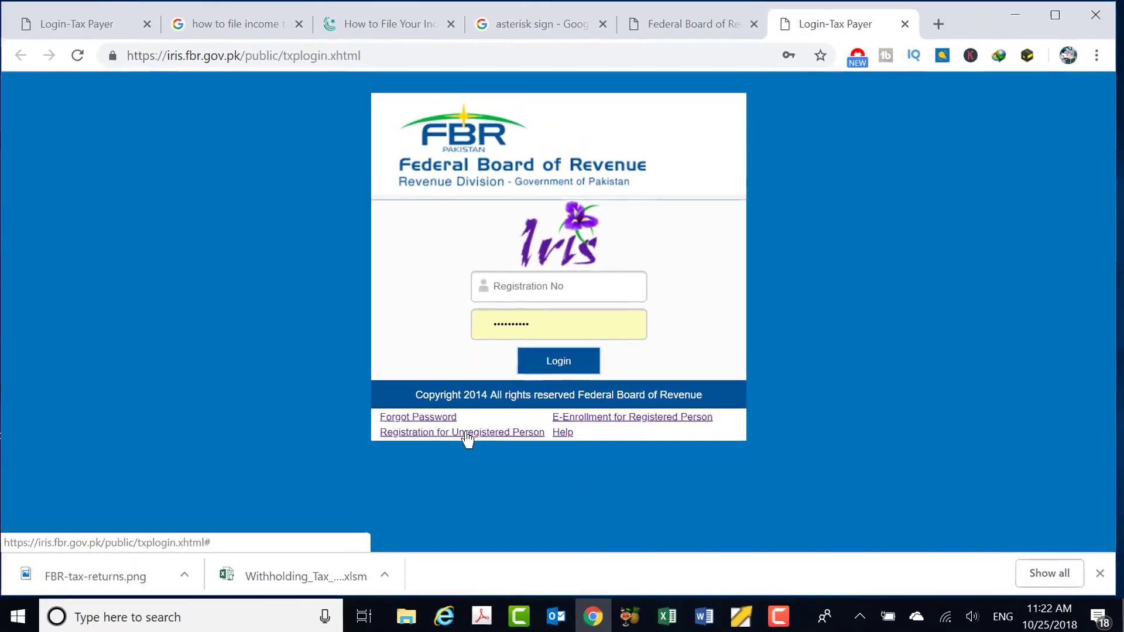
Start 'Registration for Unregistered Person' and enter the applicant's CNIC number
{"action": "left_click", "coordinate": [377, 541]}
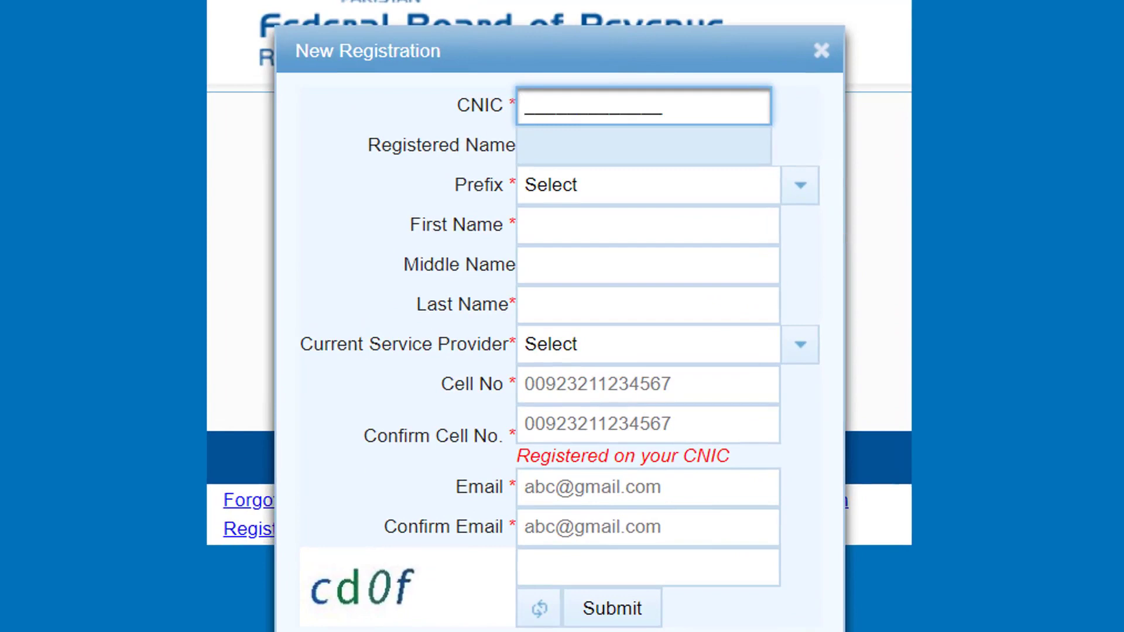
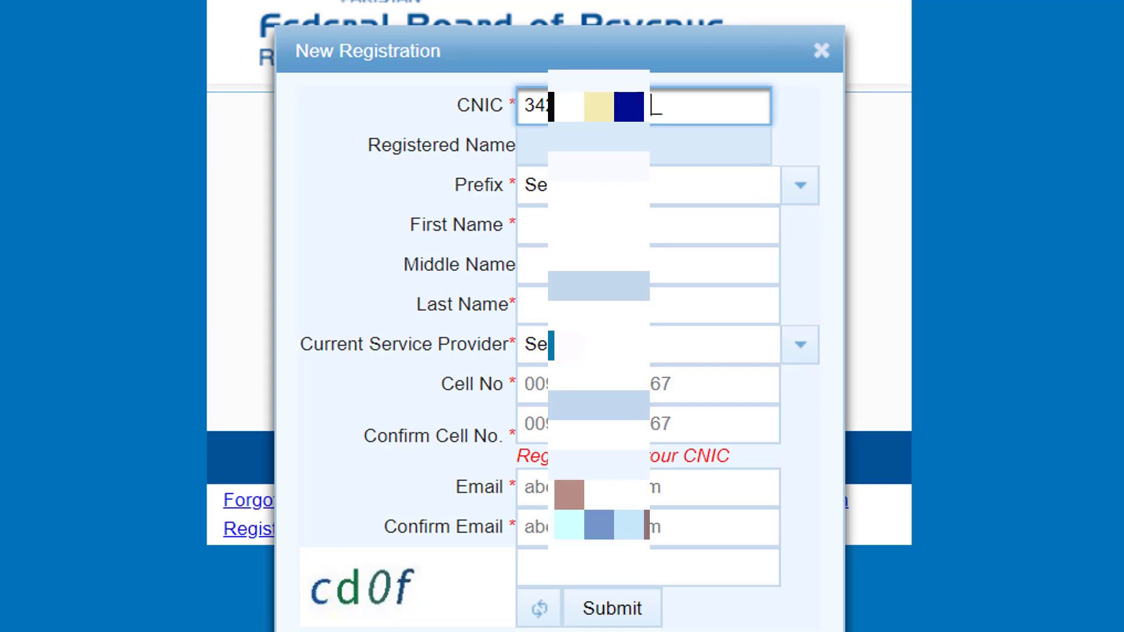
Choose prefix Mr. and enter the applicant's first, middle and last names
{"action": "left_click", "coordinate": [732, 196]}
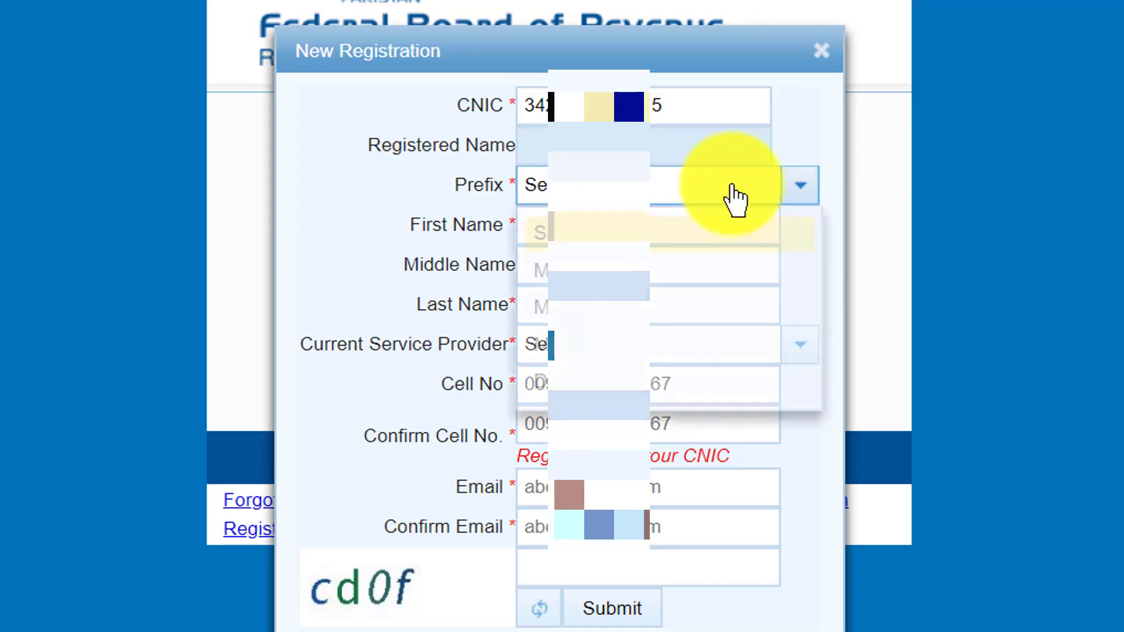
{"action": "left_click", "coordinate": [603, 270]}
{"action": "left_click", "coordinate": [573, 225]}
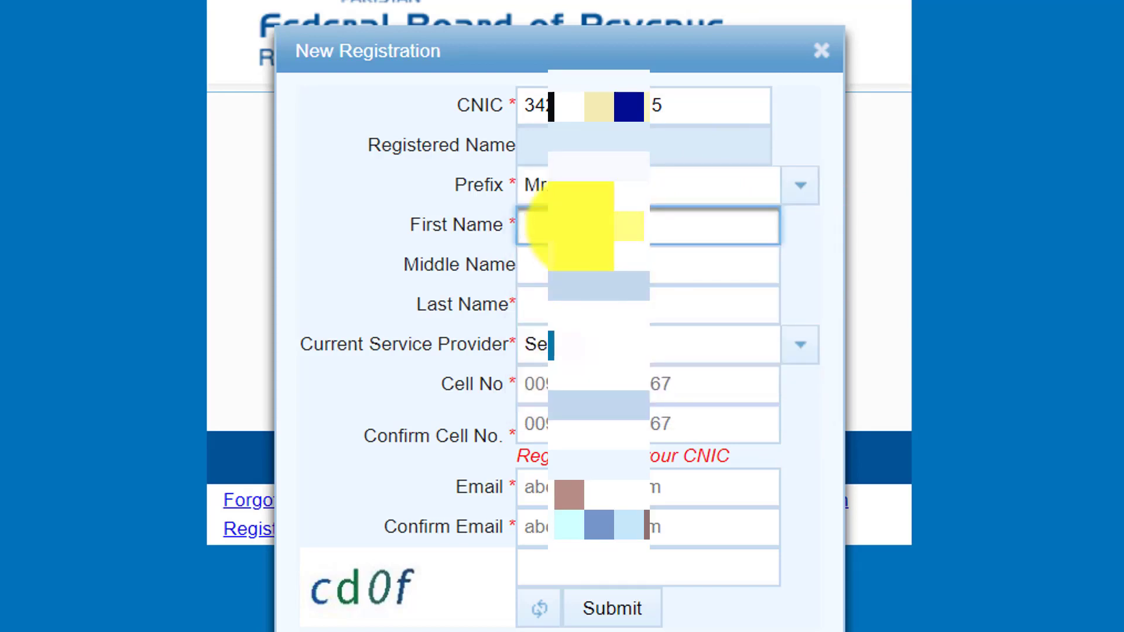
{"action": "type", "text": "Ha"}
{"action": "key", "text": "Tab"}
{"action": "key", "text": "Tab"}
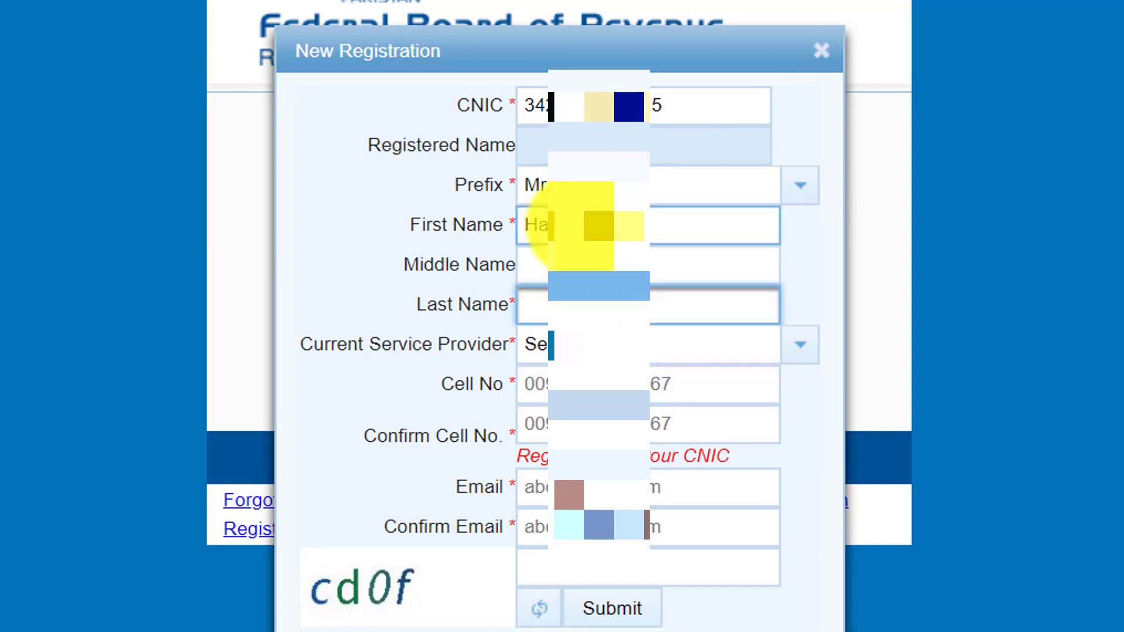
{"action": "key", "text": "shift+Tab"}
{"action": "type", "text": "Na"}
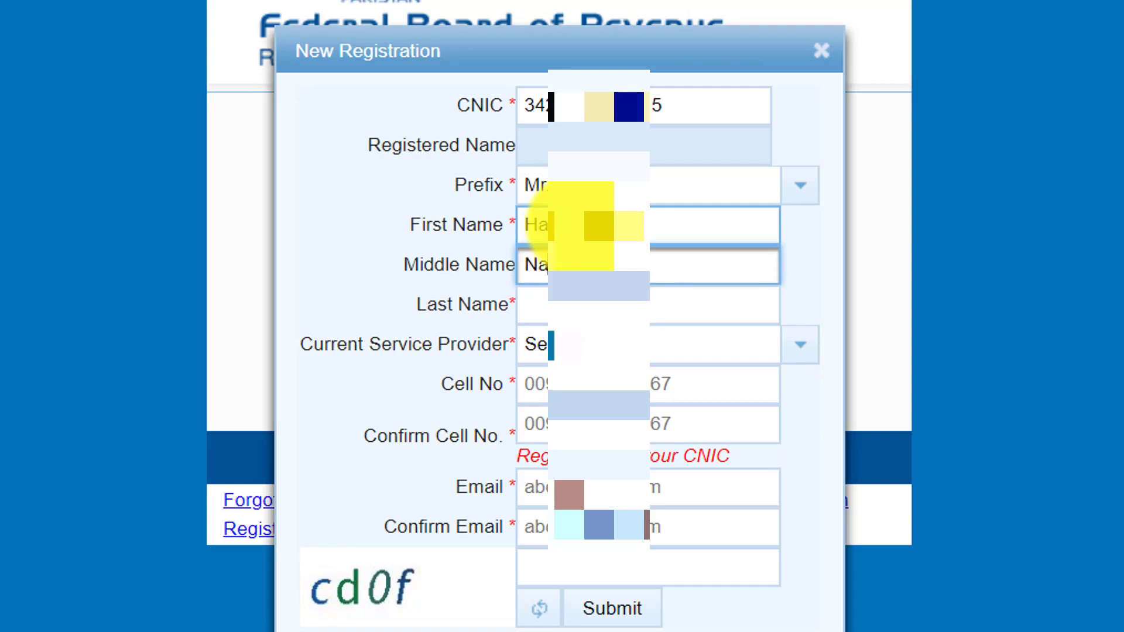
{"action": "key", "text": "Tab"}
{"action": "type", "text": "J"}
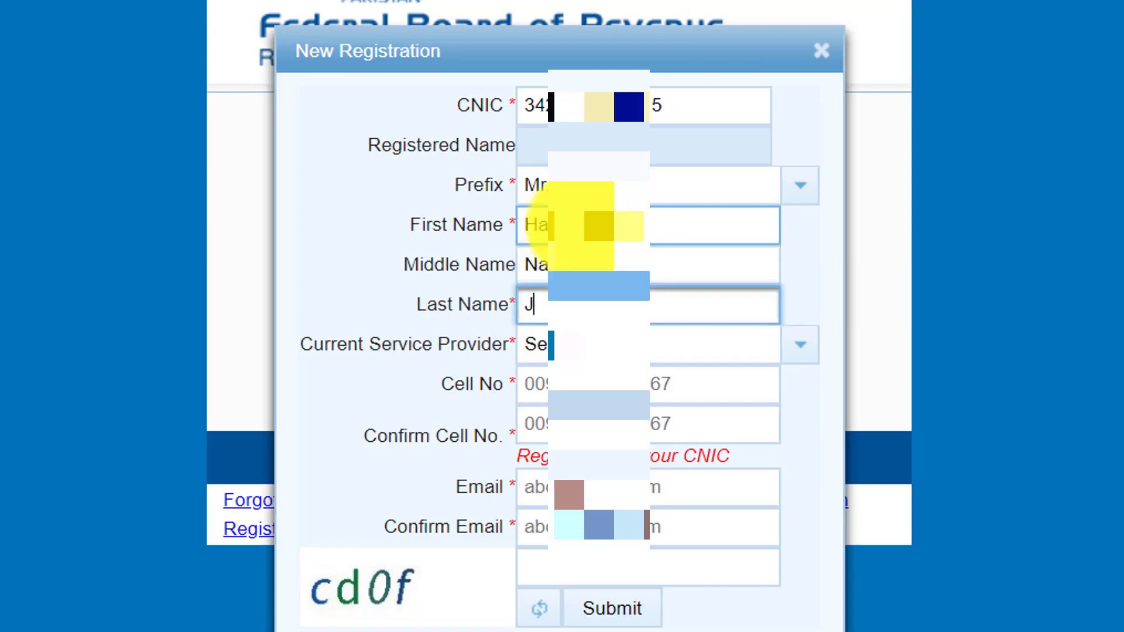
{"action": "key", "text": "BackSpace"}
{"action": "type", "text": "S"}
{"action": "key", "text": "BackSpace"}
{"action": "type", "text": "Jau"}
{"action": "key", "text": "Tab"}
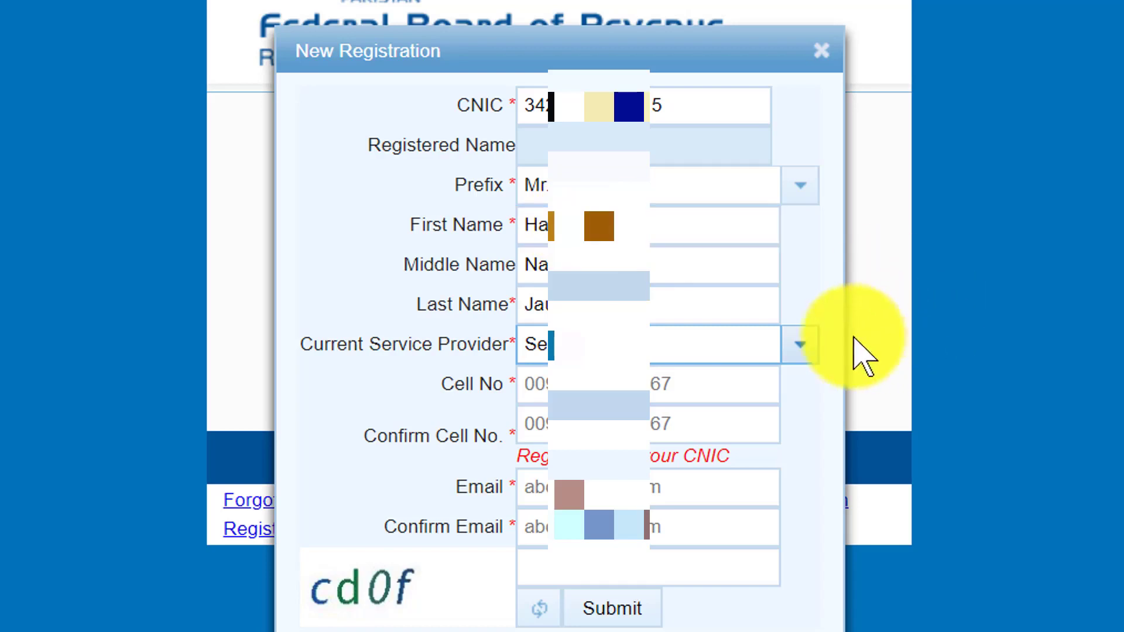
Select Ufone as the service provider and enter the applicant's cell number
{"action": "left_click", "coordinate": [801, 356]}
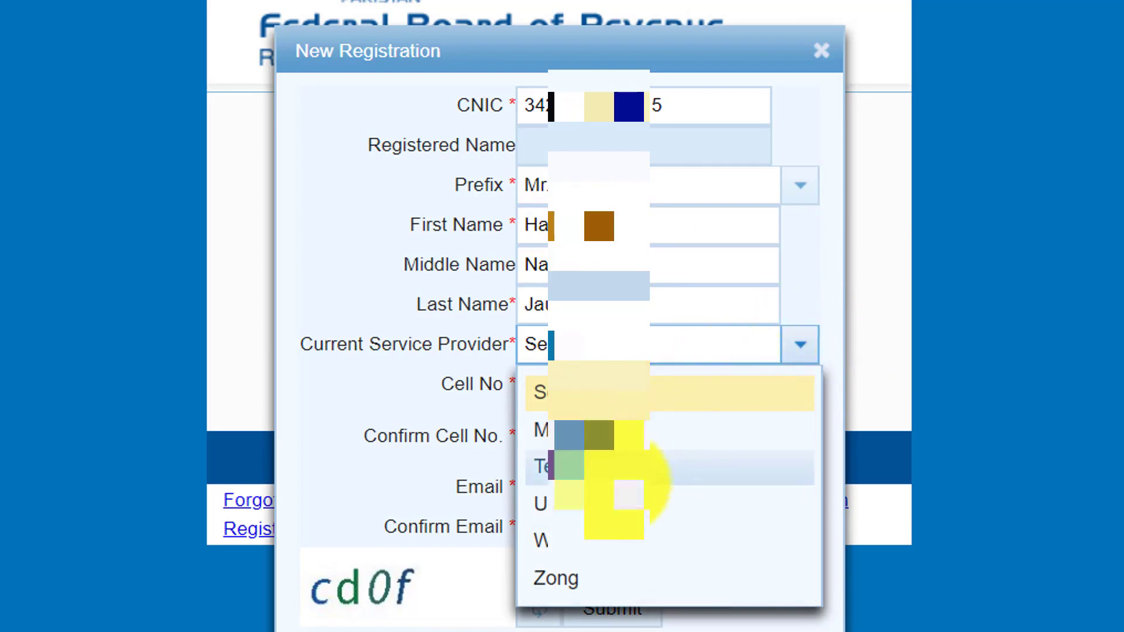
{"action": "left_click", "coordinate": [608, 503]}
{"action": "left_click", "coordinate": [621, 384]}
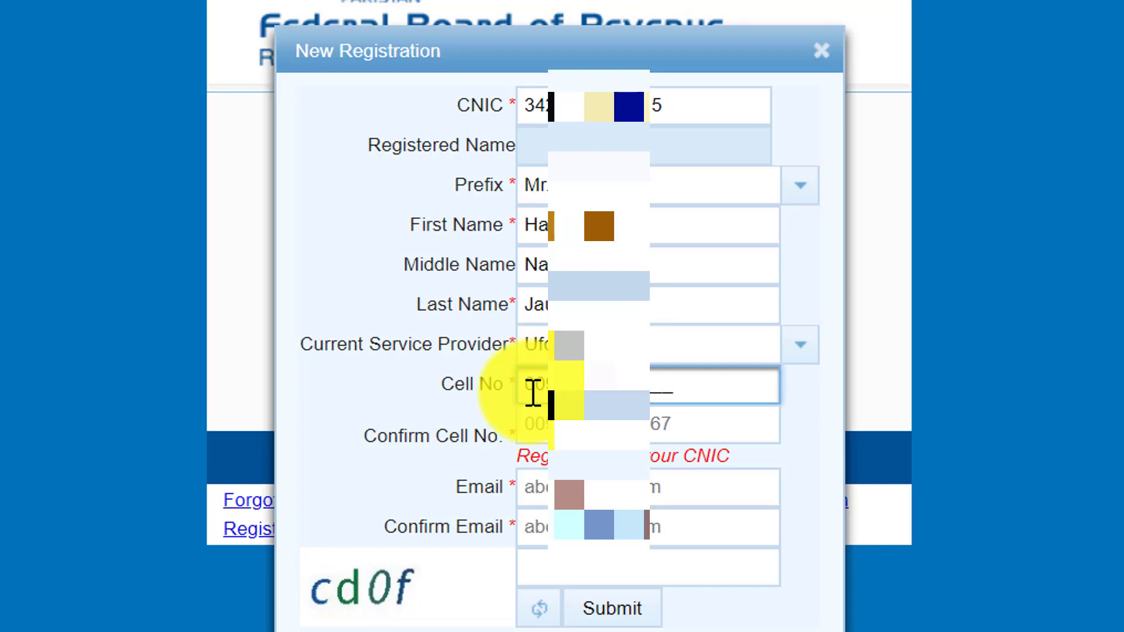
{"action": "type", "text": "33"}
{"action": "left_click_drag", "start_coordinate": [682, 384], "coordinate": [509, 380]}
Retype the applicant's cell number in Confirm Cell No
{"action": "left_click", "coordinate": [544, 432]}
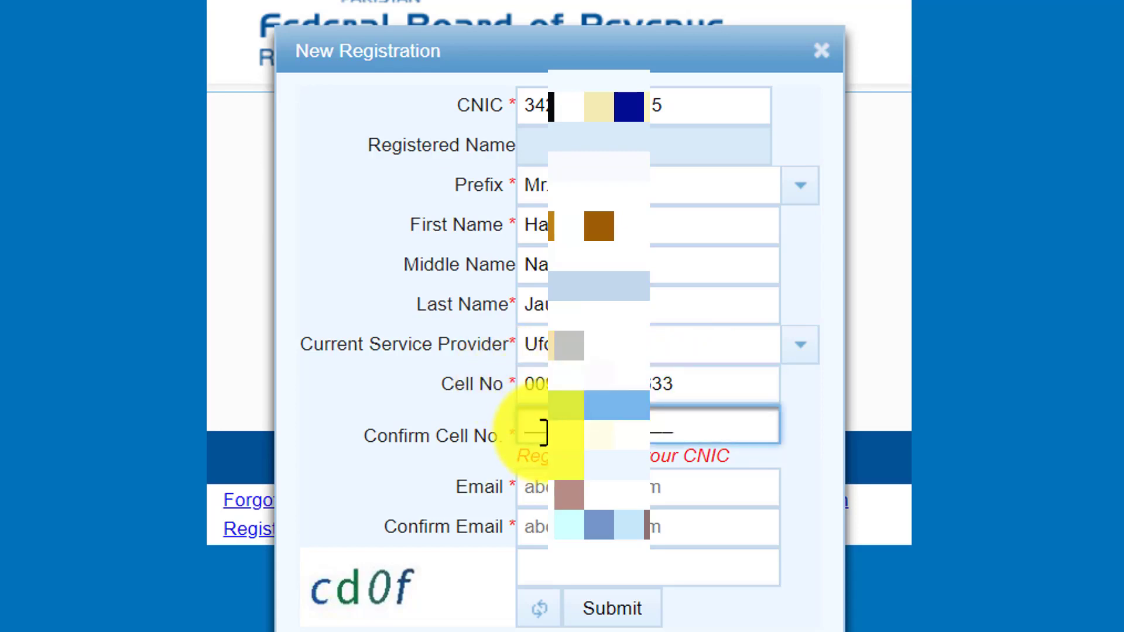
{"action": "type", "text": "009…"}
{"action": "type", "text": "33"}
Enter the applicant's e-mail address in both Email and Confirm Email
{"action": "left_click", "coordinate": [683, 492]}
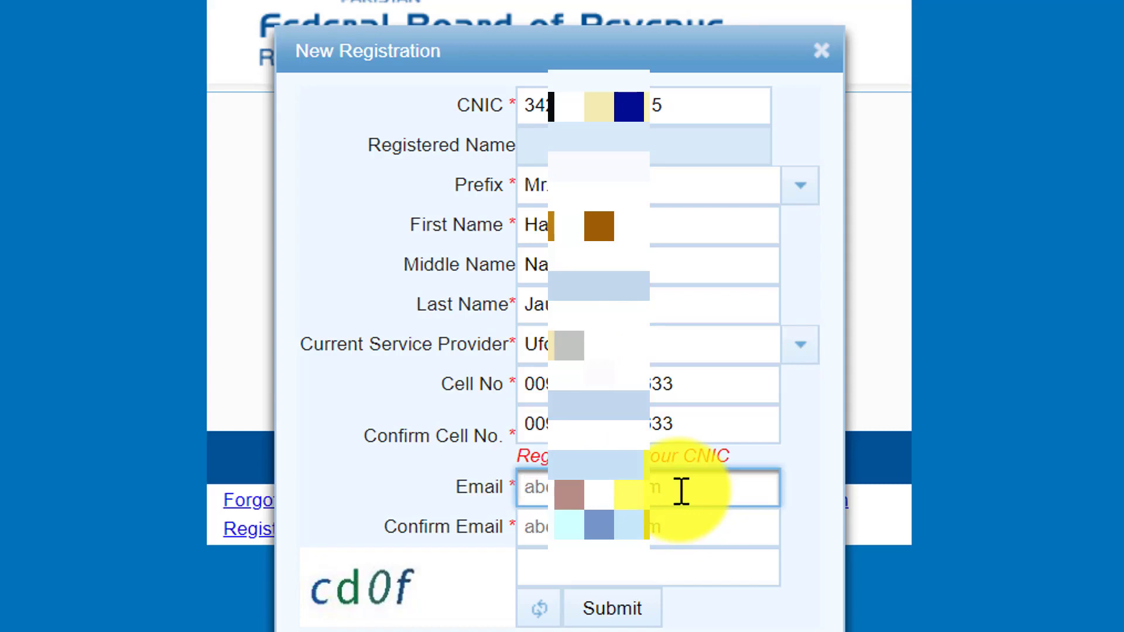
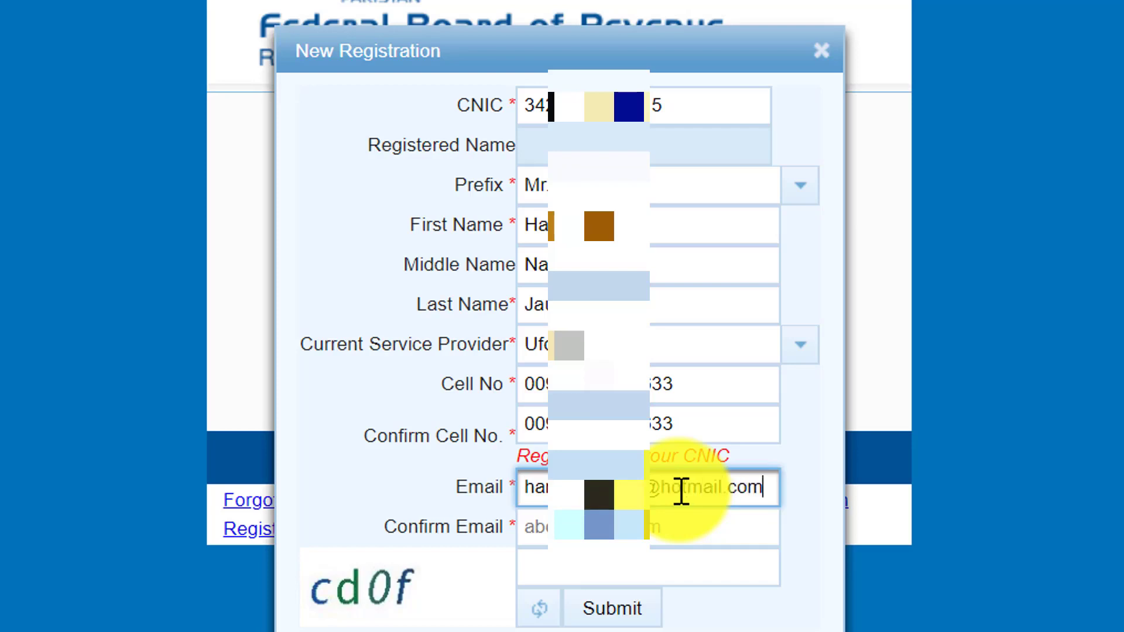
{"action": "key", "text": "Tab"}
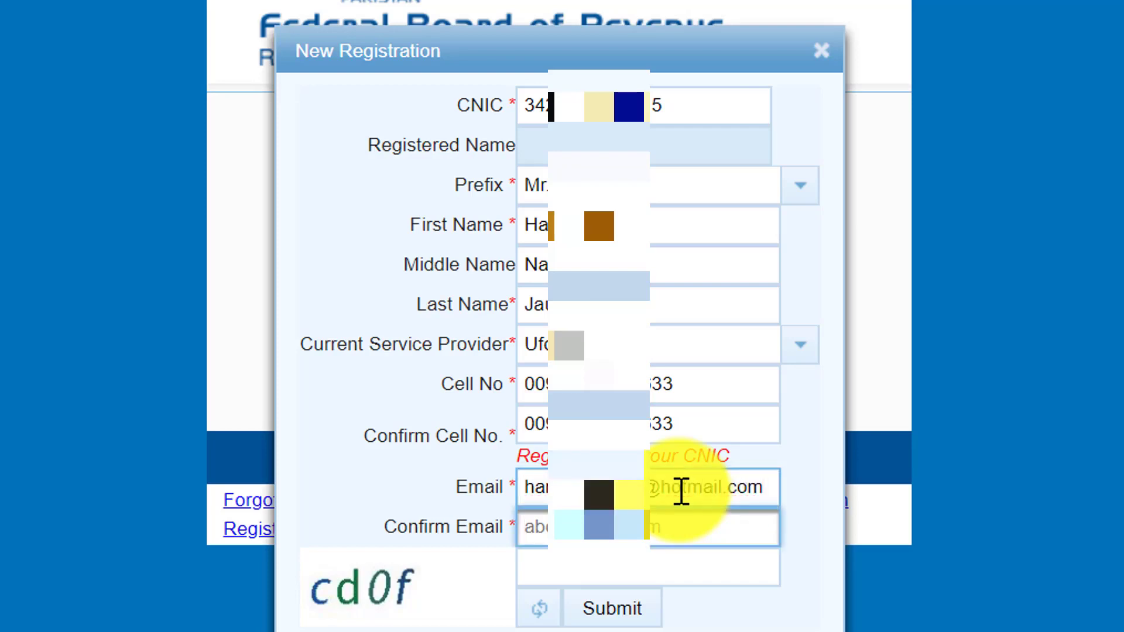
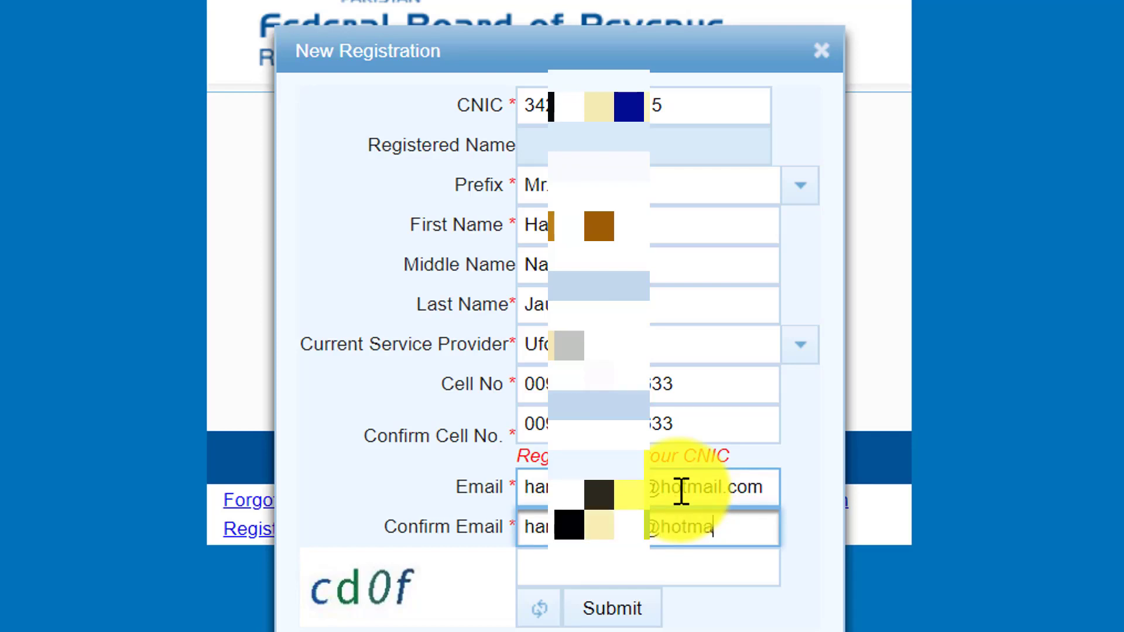
Enter the captcha, fix the '.cmo' typo in Confirm Email, and resubmit the form
{"action": "left_click", "coordinate": [655, 565]}
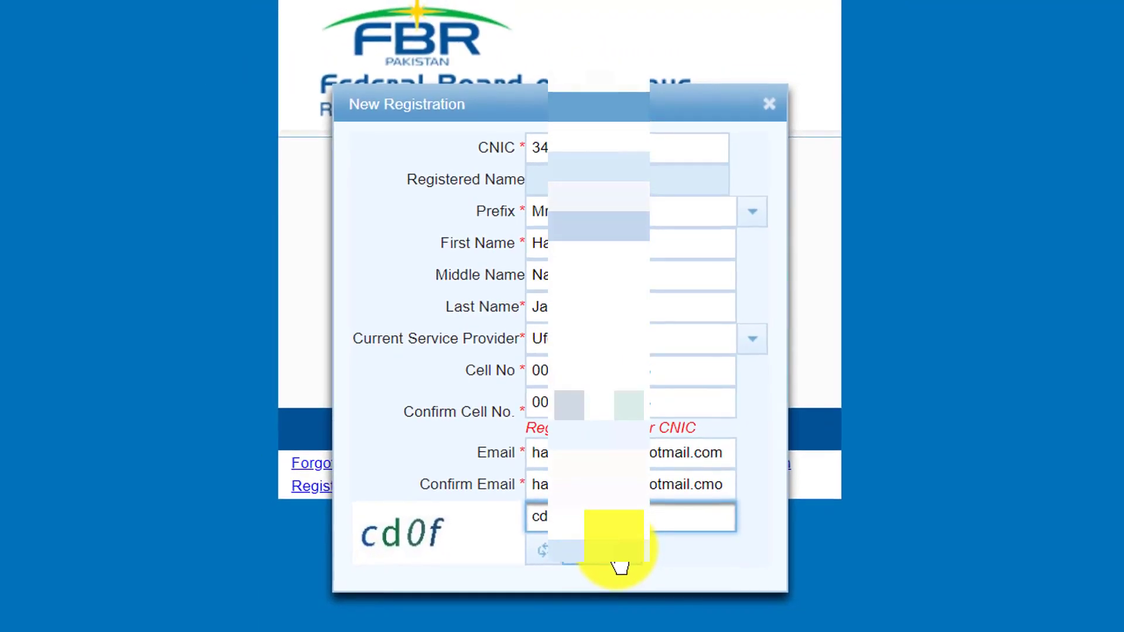
{"action": "left_click", "coordinate": [619, 567]}
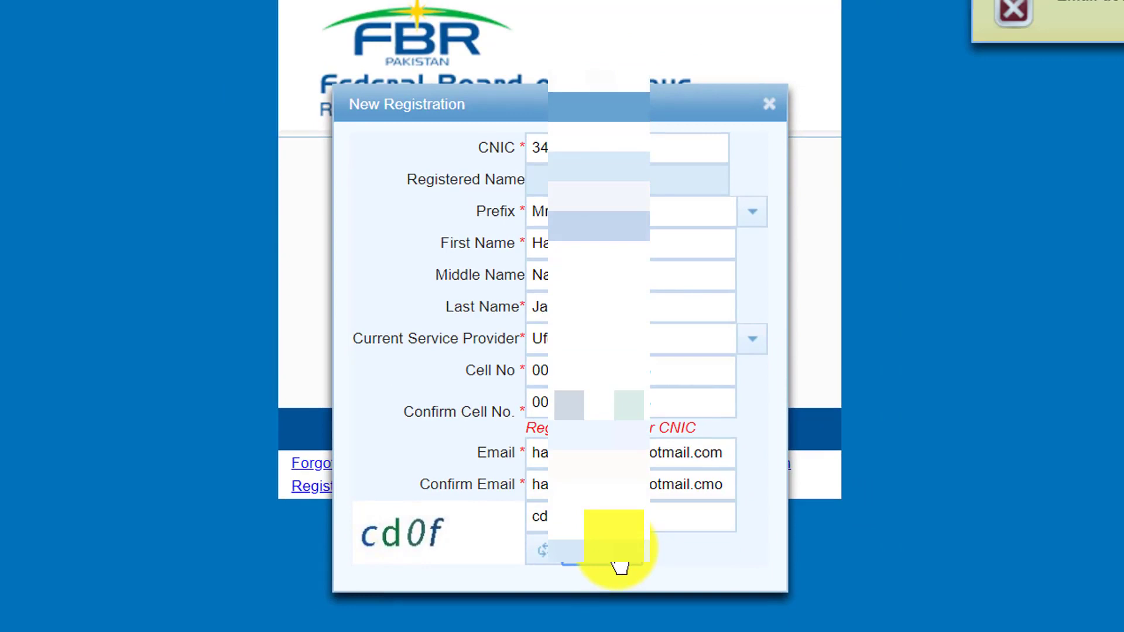
{"action": "left_click", "coordinate": [573, 518]}
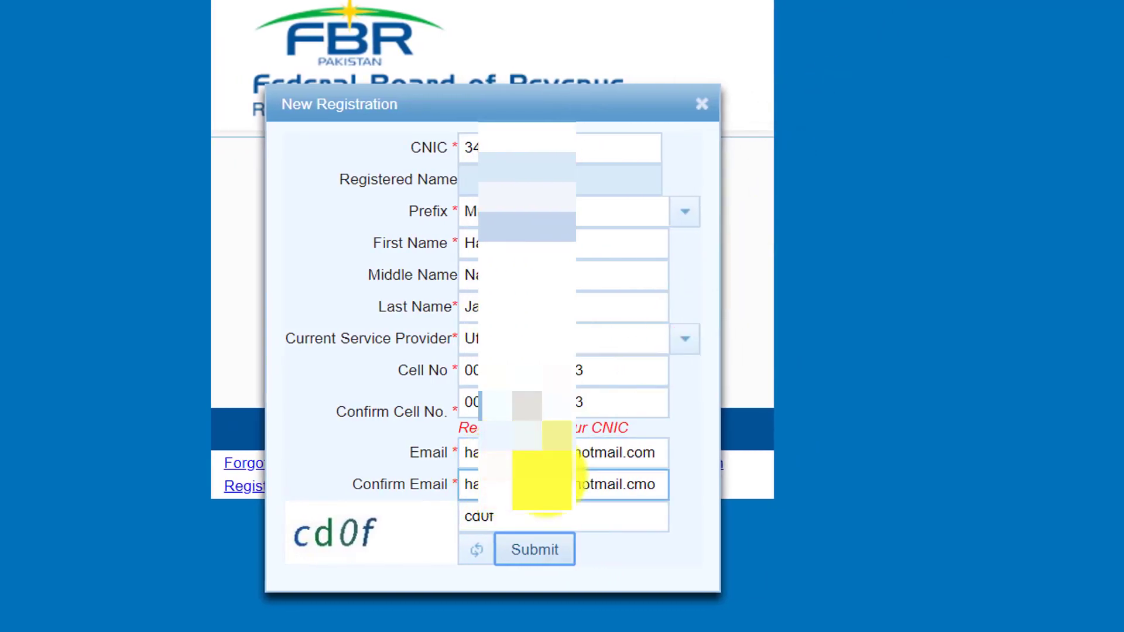
{"action": "left_click", "coordinate": [660, 492]}
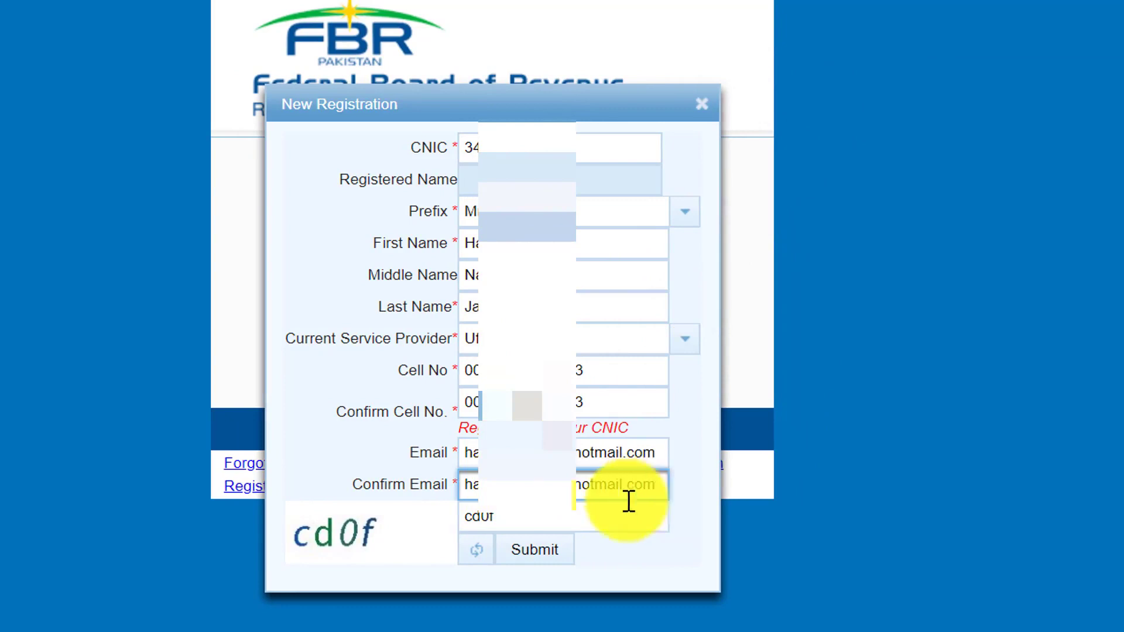
{"action": "left_click", "coordinate": [530, 559]}
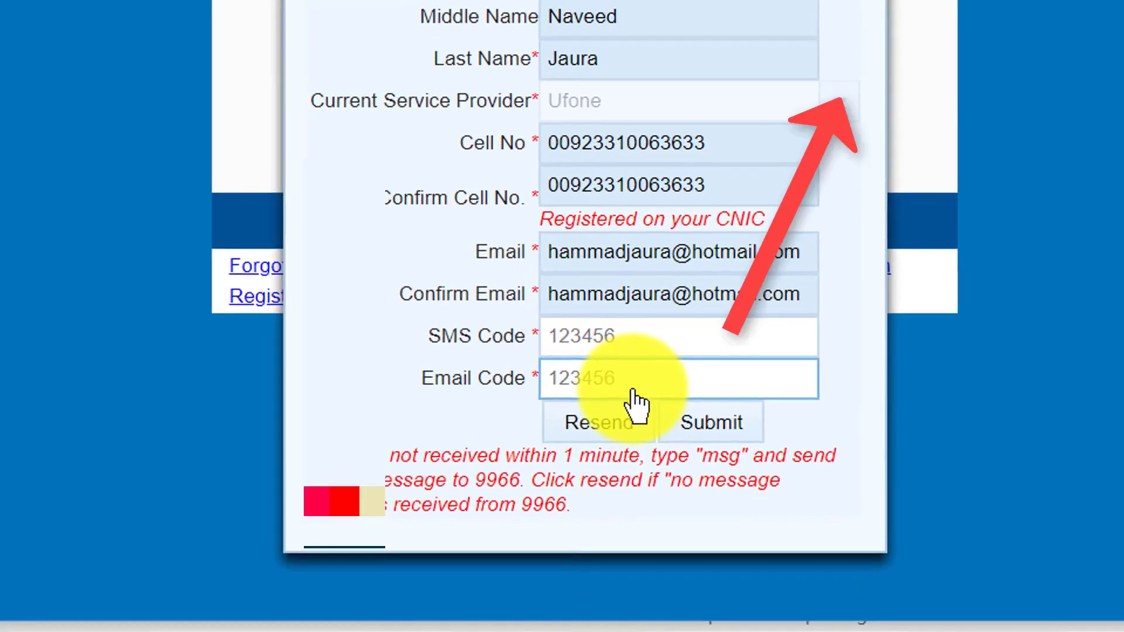
Enter the received SMS and e-mail verification codes in their fields
{"action": "left_click", "coordinate": [625, 342]}
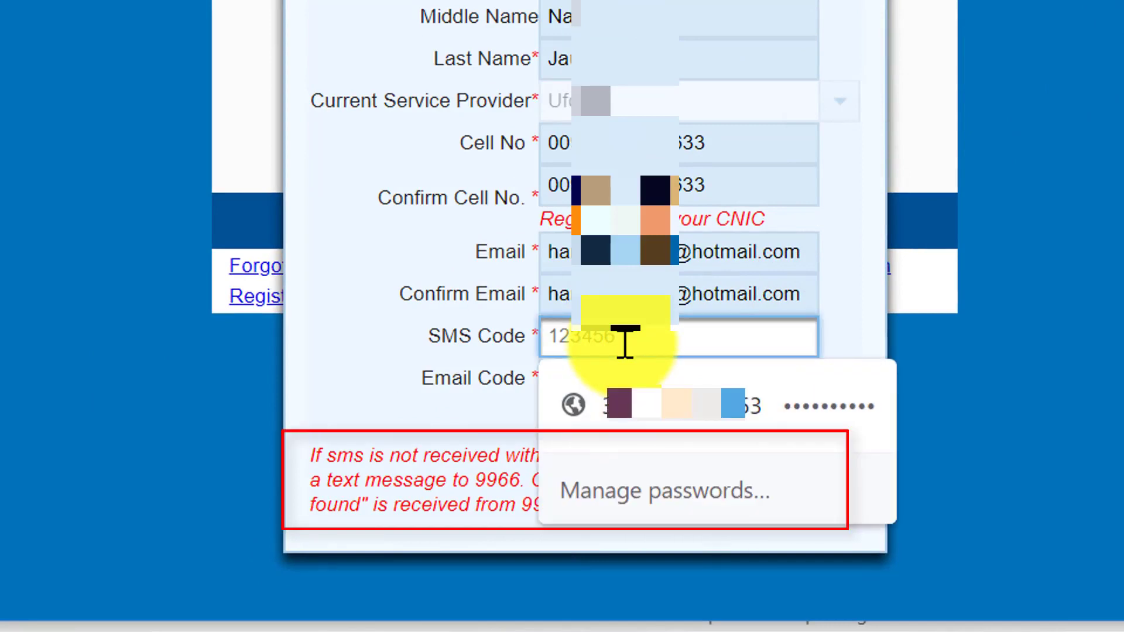
{"action": "left_click", "coordinate": [503, 450]}
{"action": "left_click", "coordinate": [568, 388]}
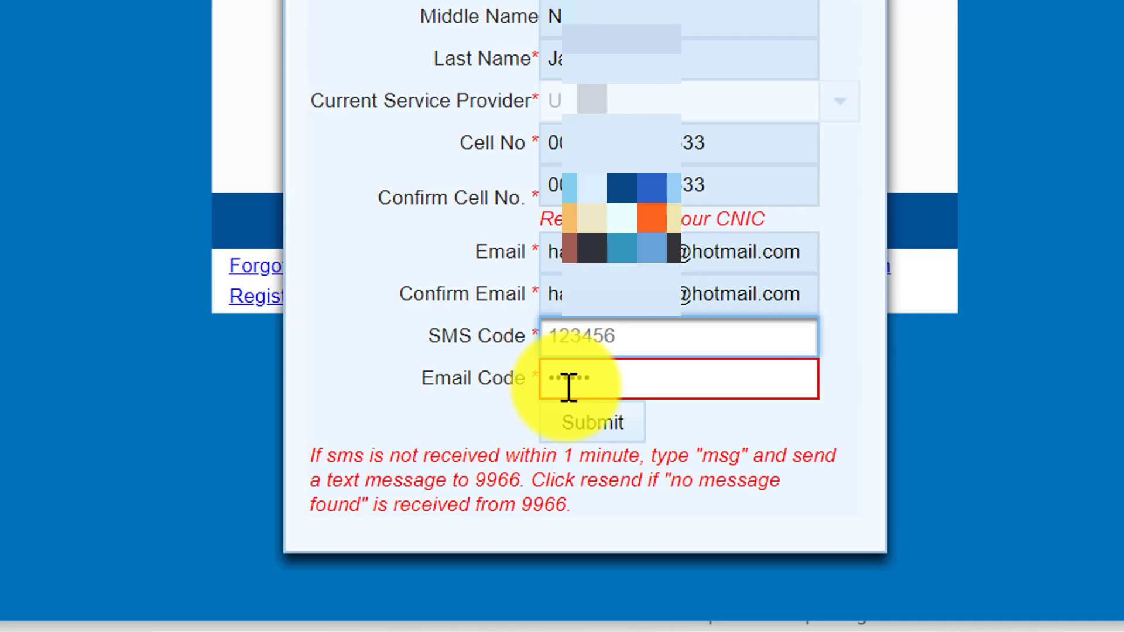
{"action": "type", "text": "12"}
Submit the codes, then log in with the CNIC as Registration No. and the received password
{"action": "left_click", "coordinate": [603, 430]}
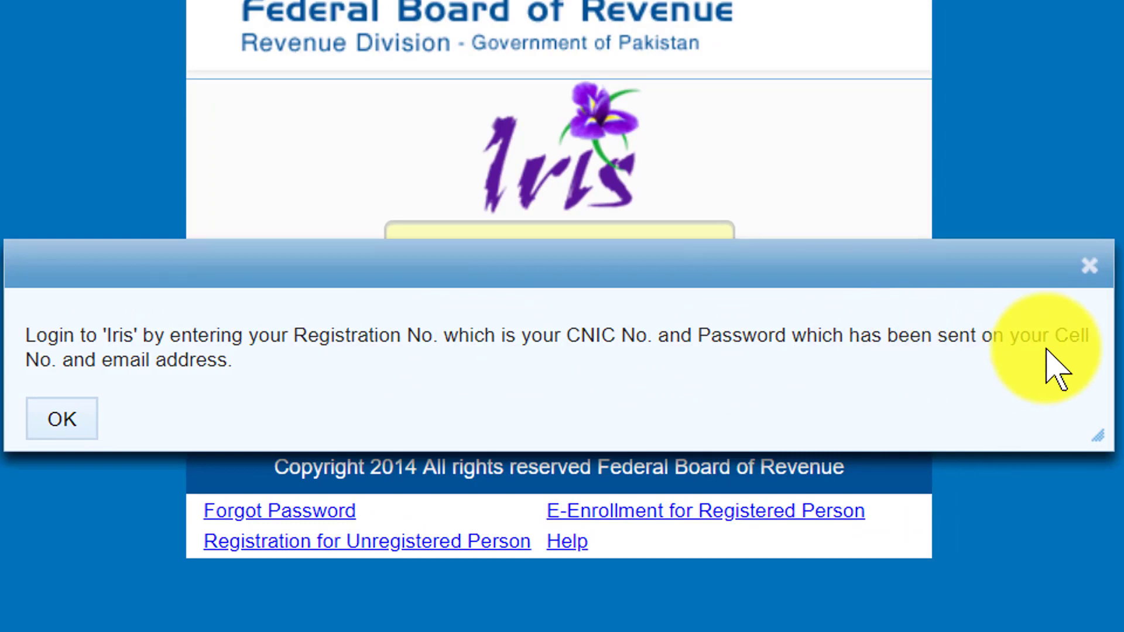
{"action": "left_click", "coordinate": [82, 436]}
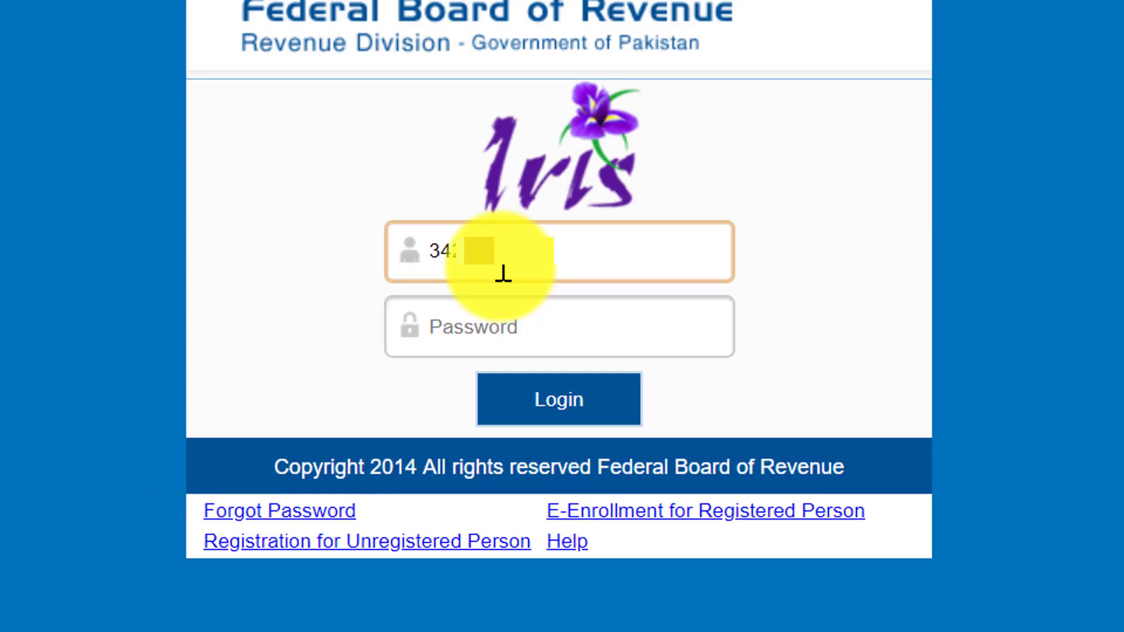
{"action": "type", "text": "??"}
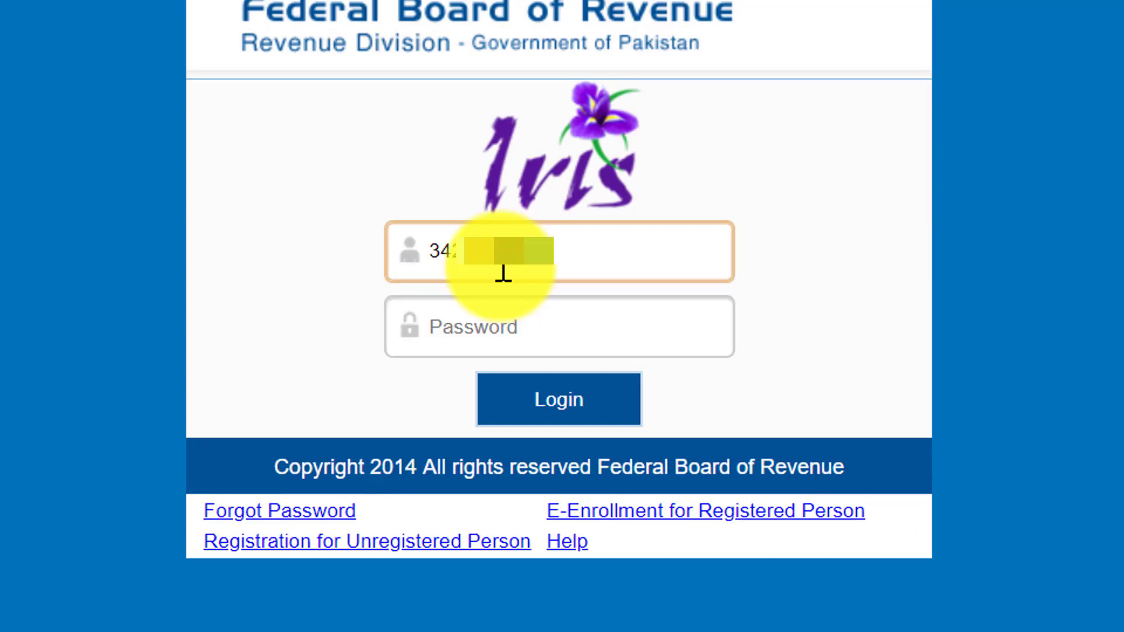
{"action": "key", "text": "Tab"}
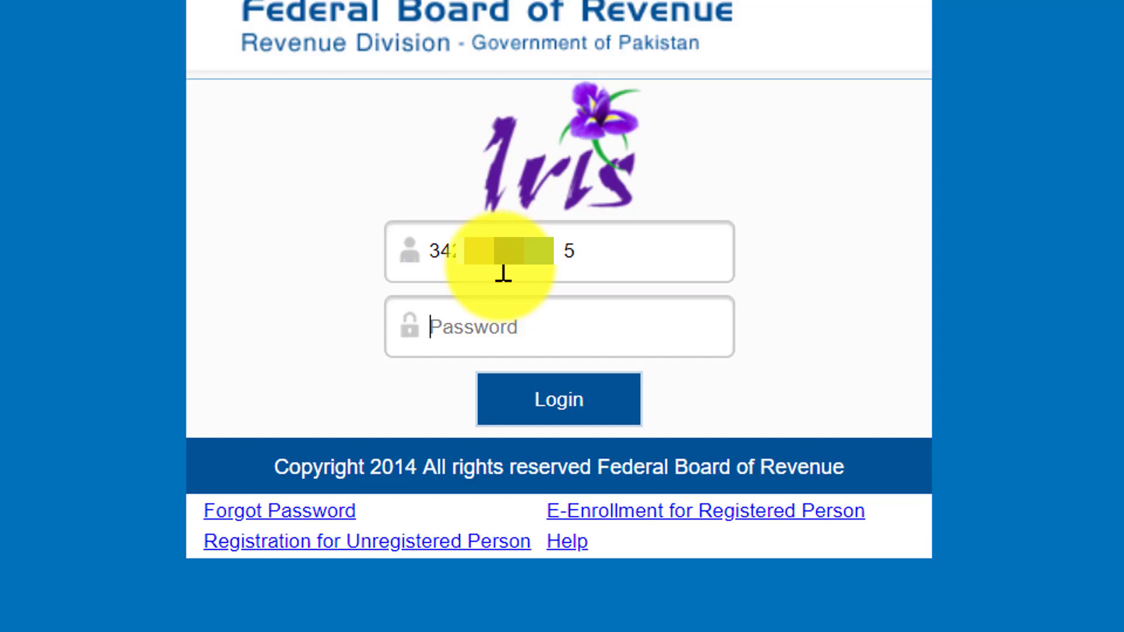
{"action": "type", "text": "??"}
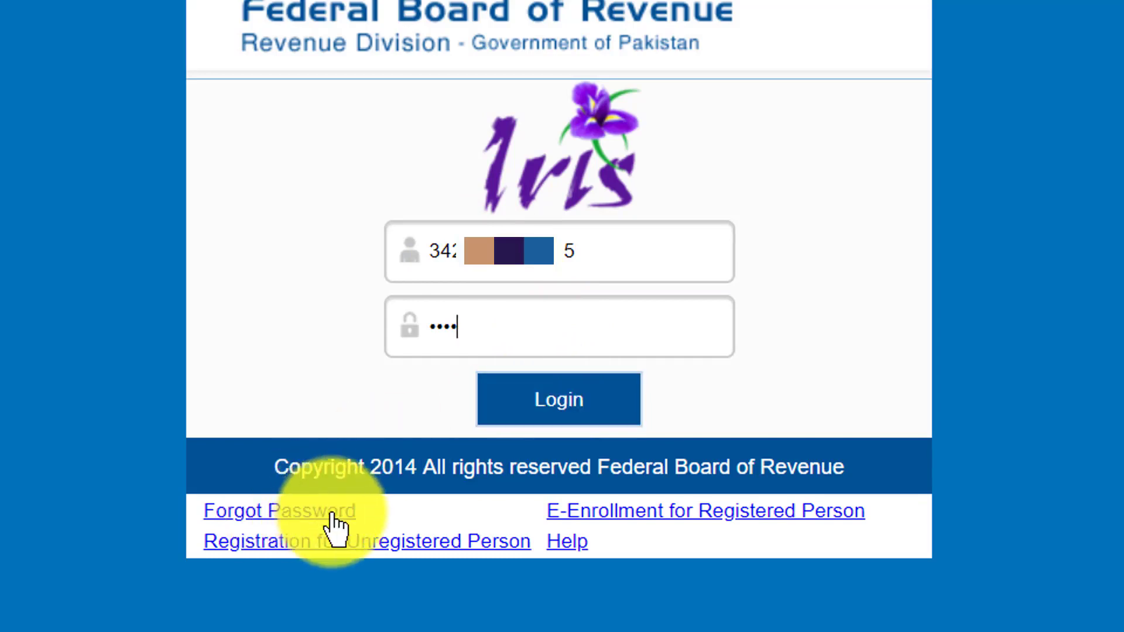
{"action": "left_click", "coordinate": [538, 430]}
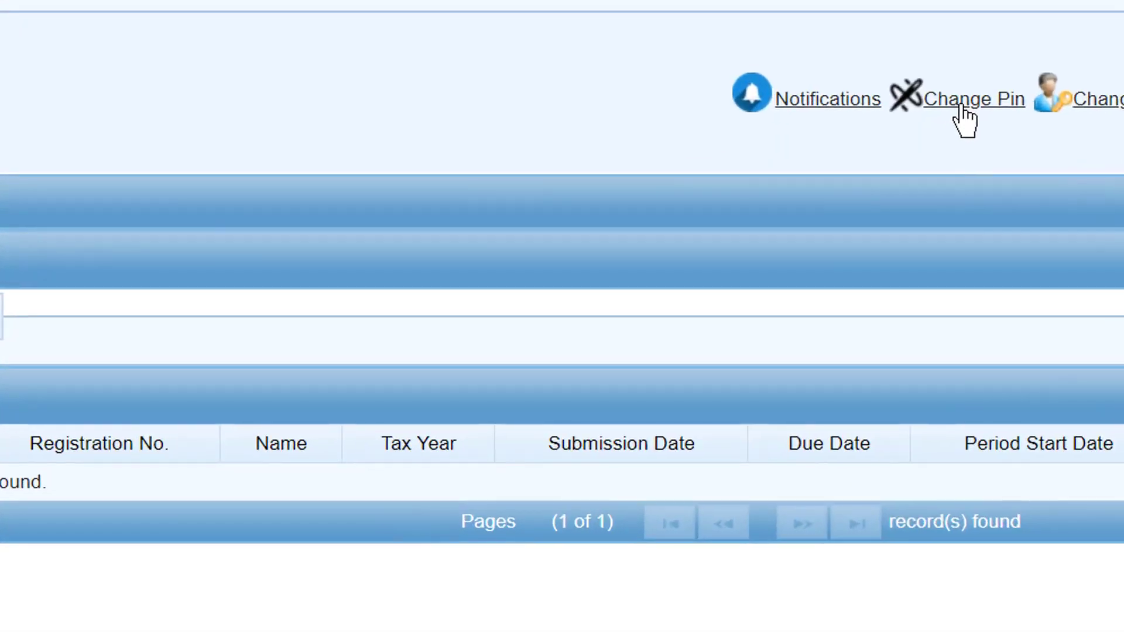
Change the Iris PIN to a new four-digit value, entering it twice to confirm
{"action": "left_click", "coordinate": [961, 105]}
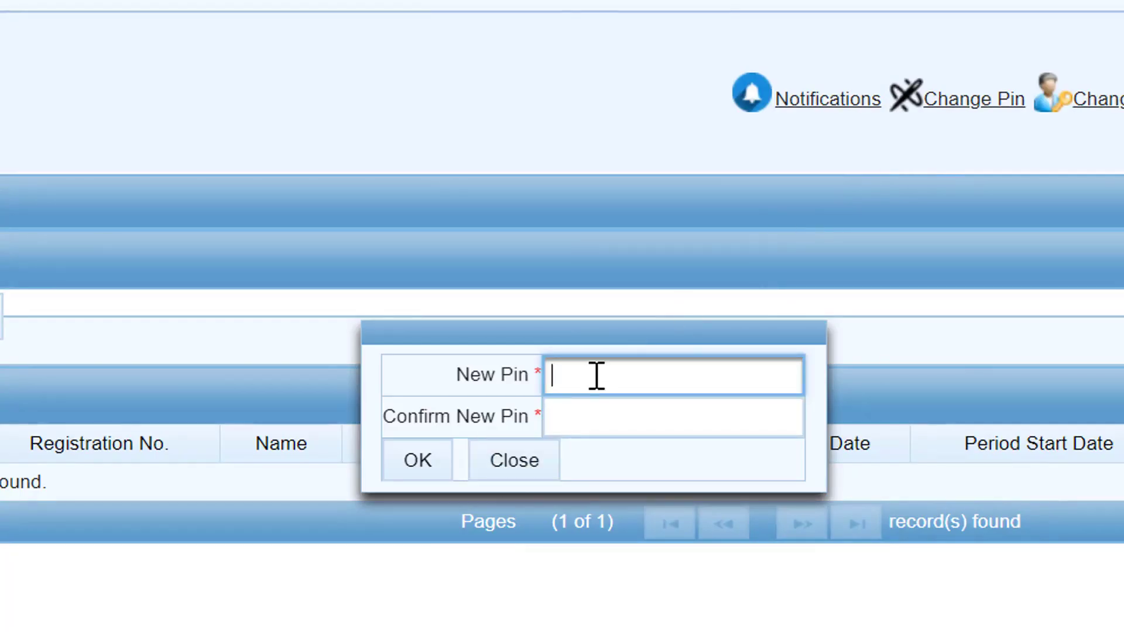
{"action": "type", "text": "1234"}
{"action": "key", "text": "Tab"}
{"action": "type", "text": "1234"}
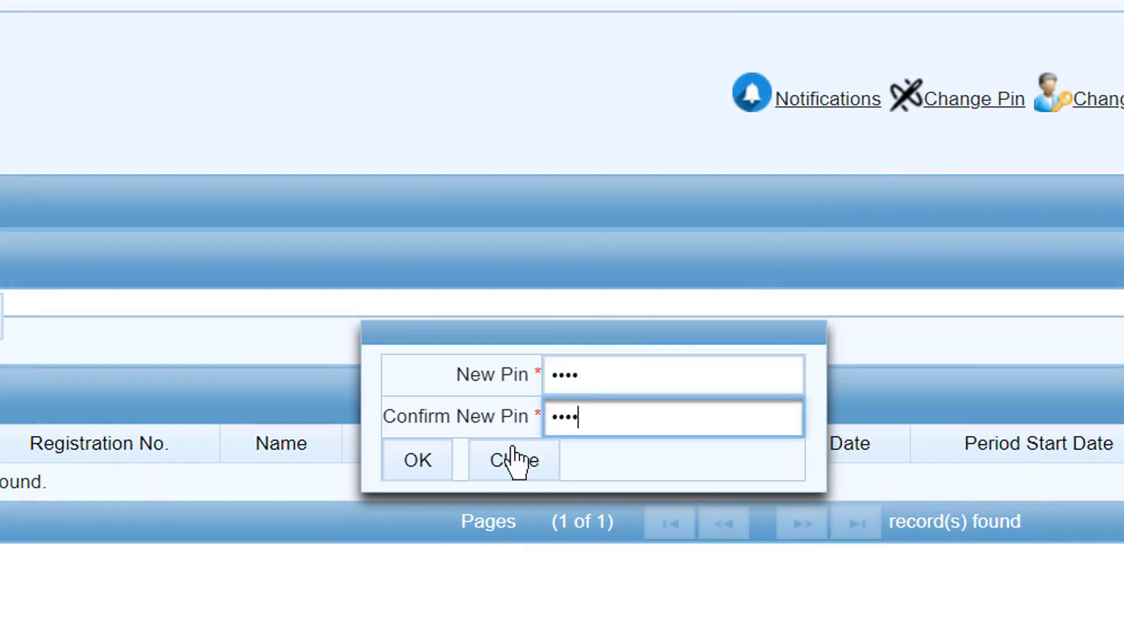
{"action": "left_click", "coordinate": [419, 461]}
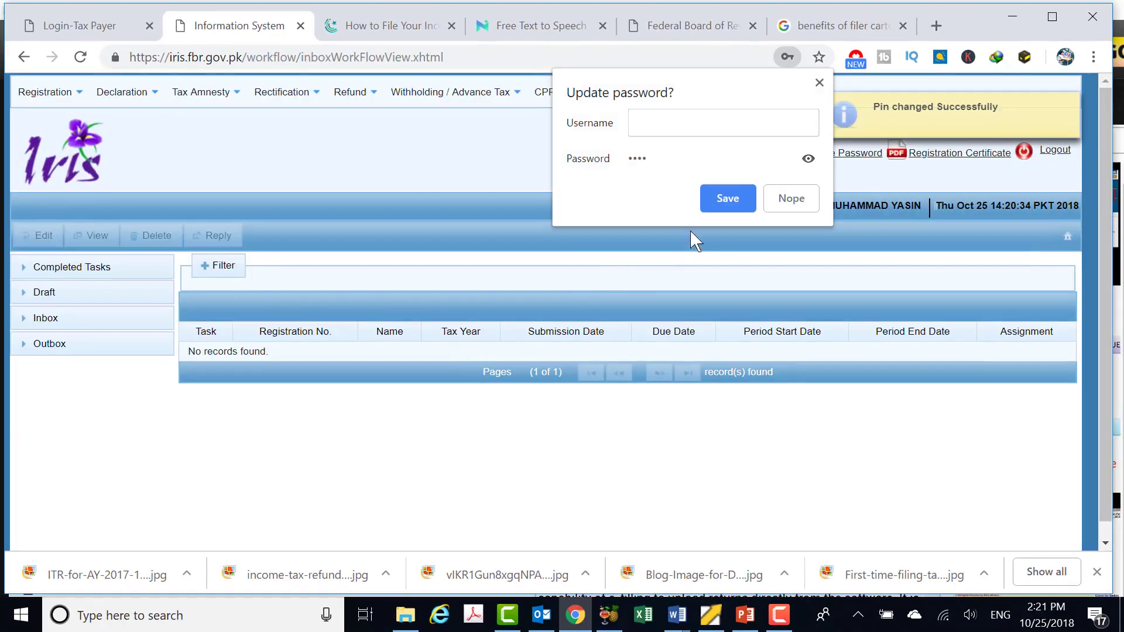
Decline Chrome's password prompt and browse the Declaration menu's forms, including 114(1) returns
{"action": "left_click", "coordinate": [782, 202]}
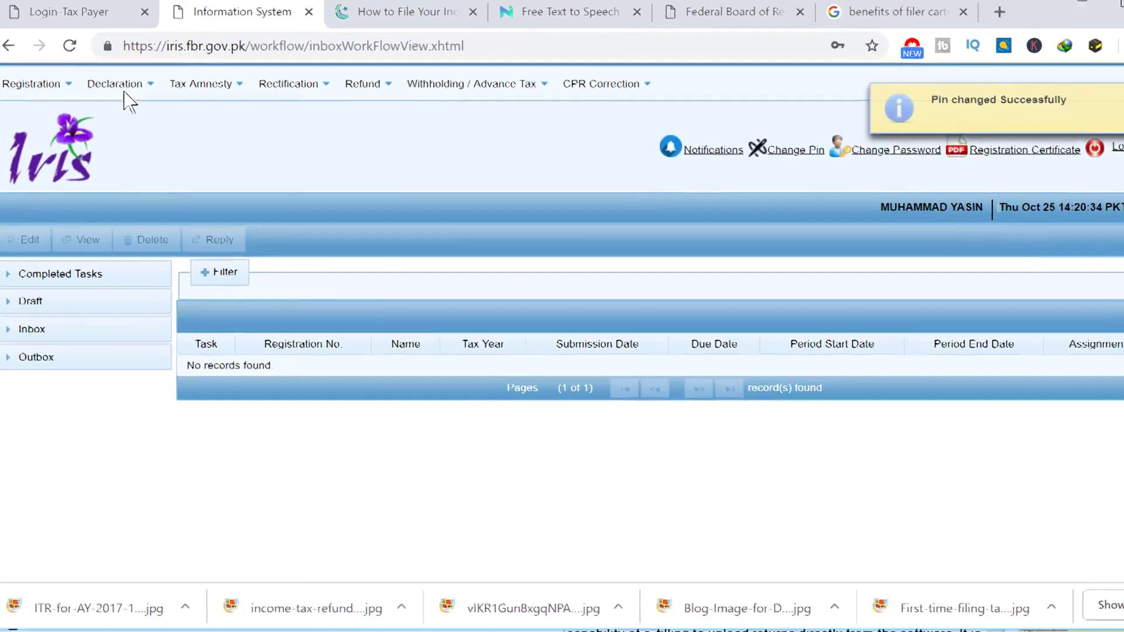
{"action": "left_click", "coordinate": [123, 93]}
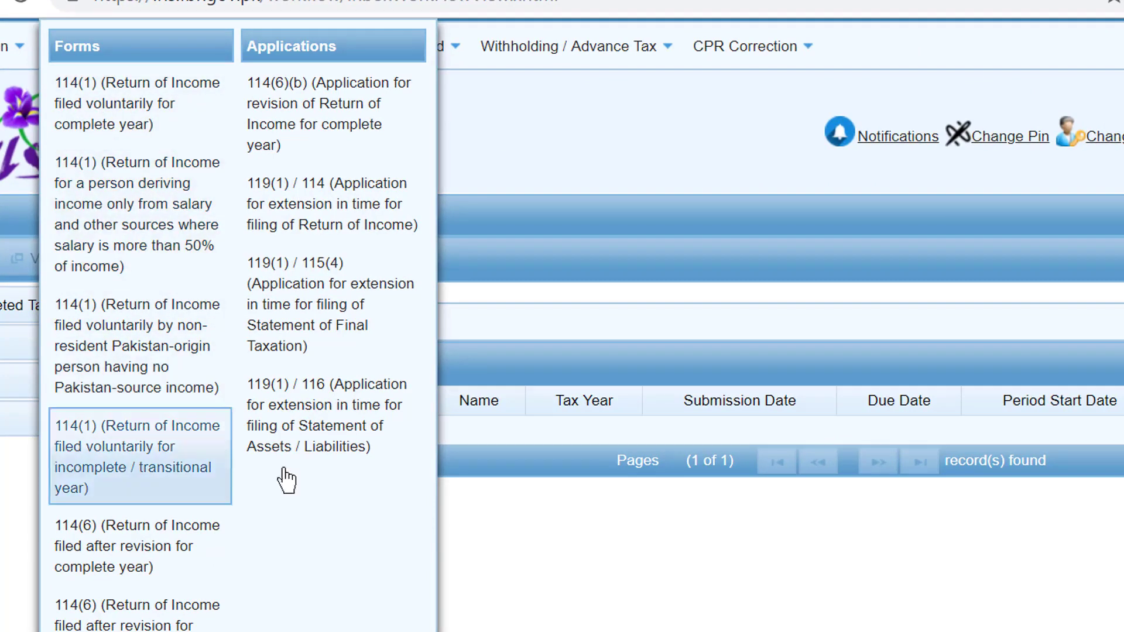
{"action": "scroll", "coordinate": [319, 547], "scroll_direction": "down", "scroll_amount": 3}
{"action": "scroll", "coordinate": [317, 548], "scroll_direction": "down", "scroll_amount": 2}
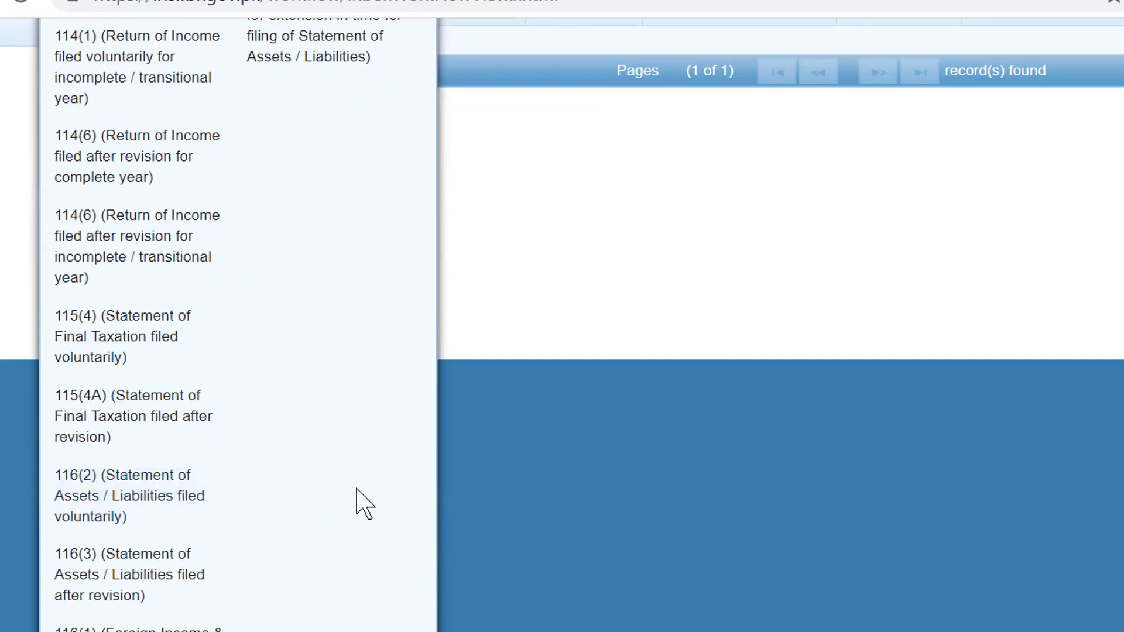
{"action": "scroll", "coordinate": [357, 498], "scroll_direction": "up", "scroll_amount": 5}
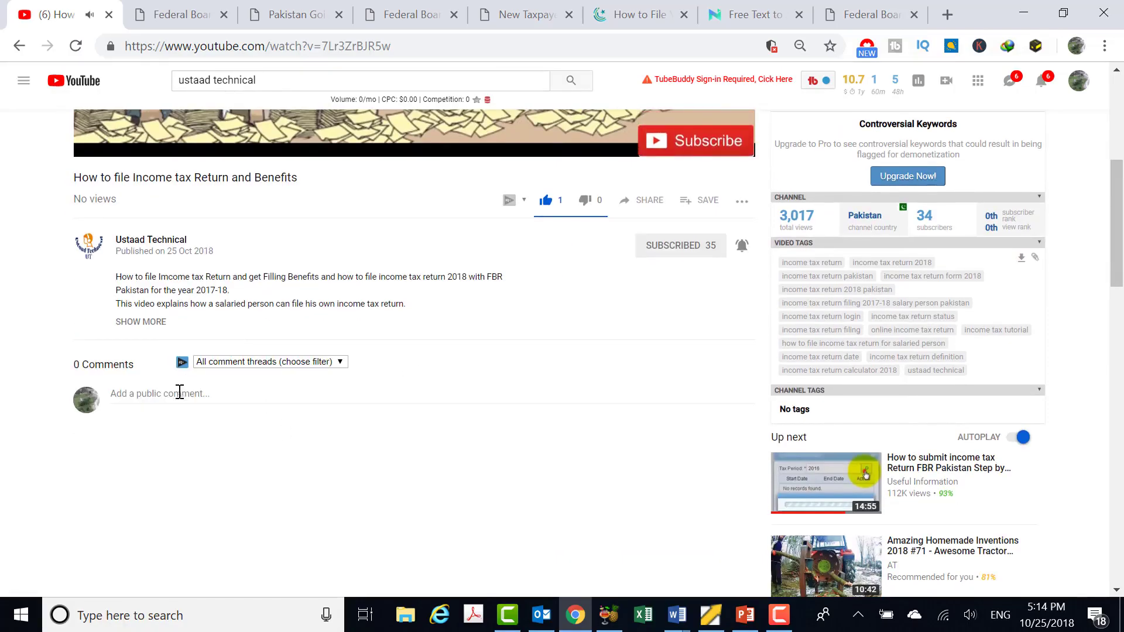
Post the comment 'Please help me to register the' on the tax return video, then like it
{"action": "left_click", "coordinate": [178, 395]}
{"action": "type", "text": "Please help me"}
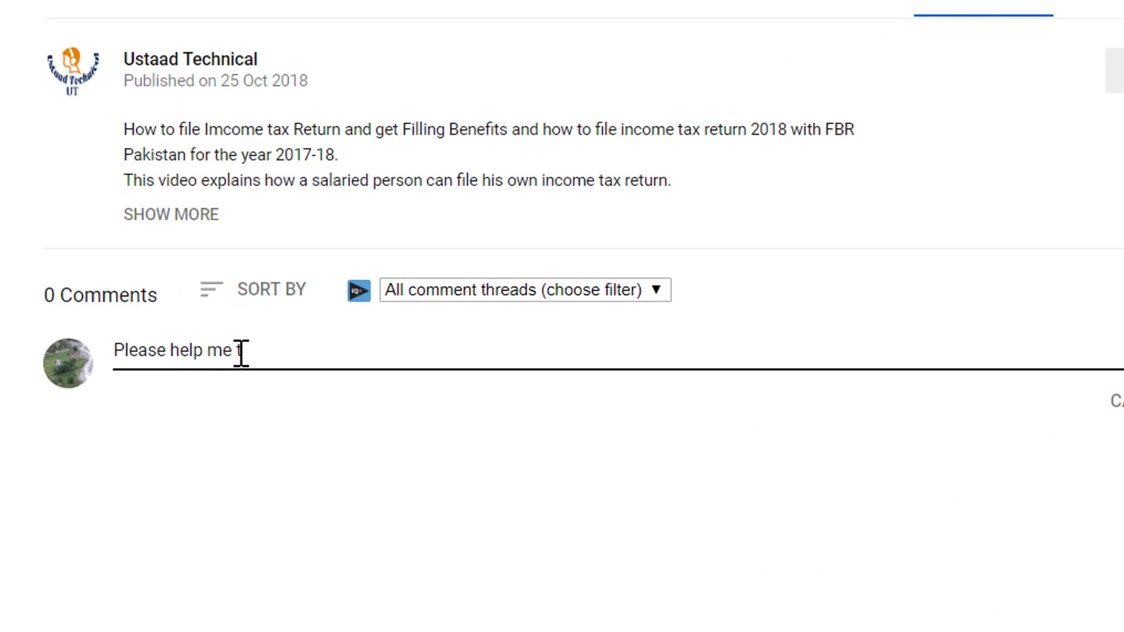
{"action": "type", "text": "the"}
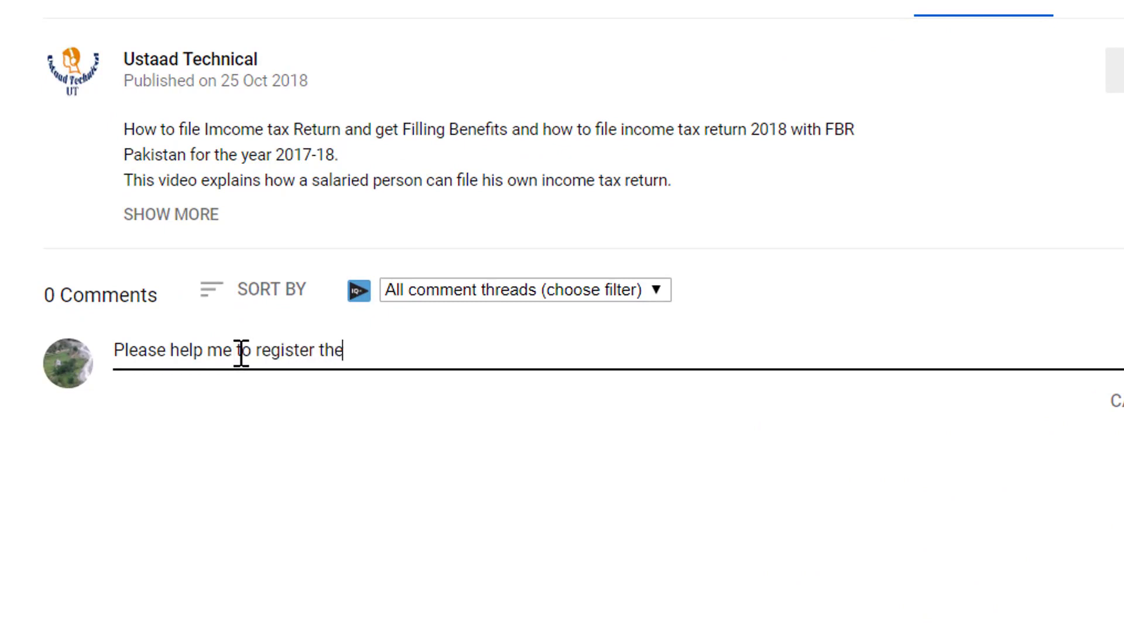
{"action": "left_click", "coordinate": [786, 483]}
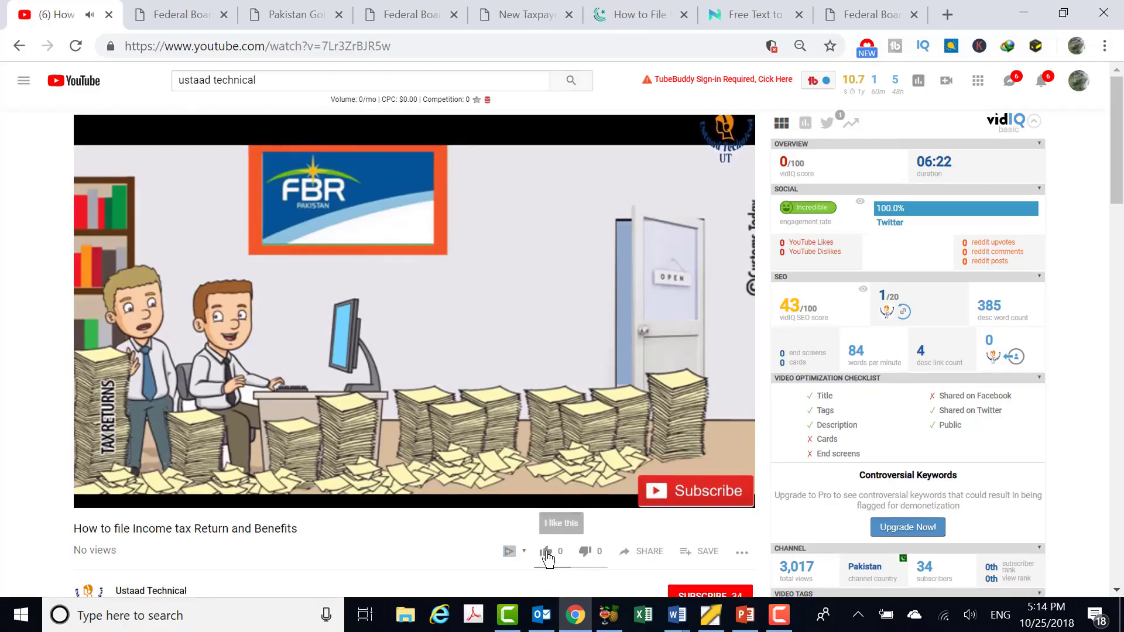
{"action": "left_click", "coordinate": [547, 554]}
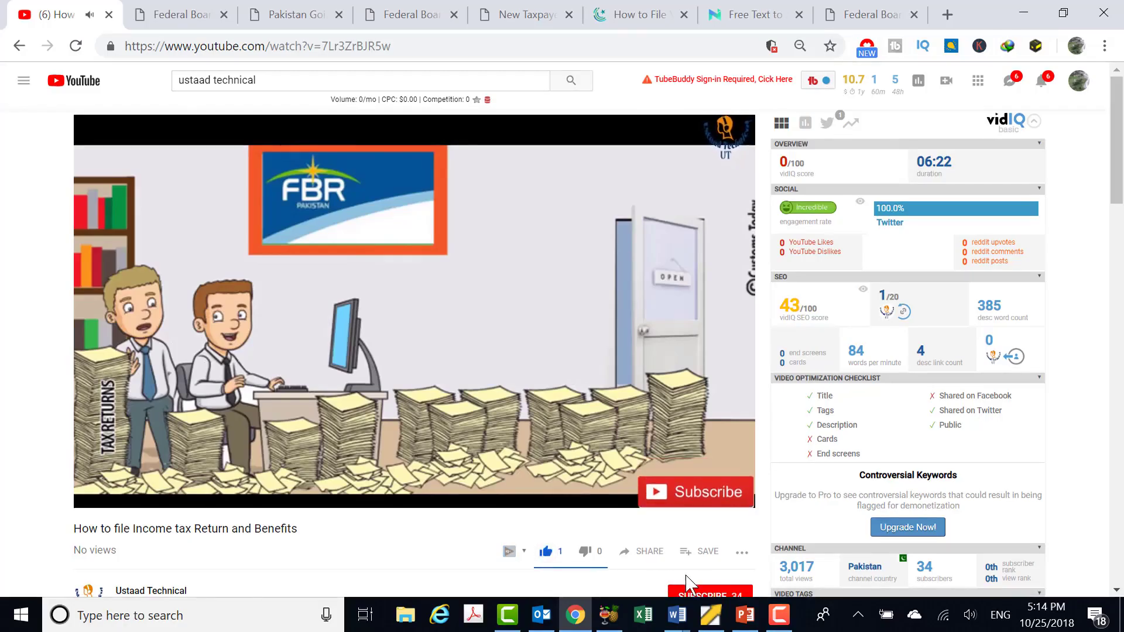